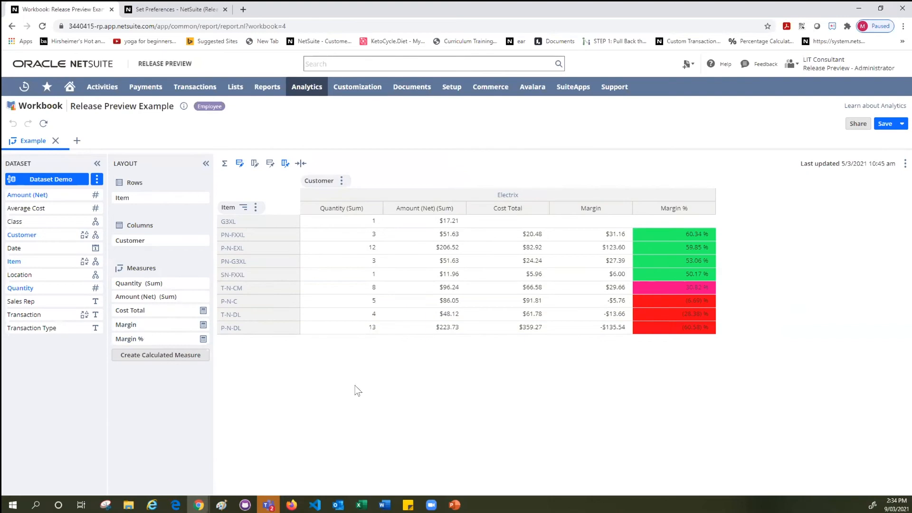
Add a pivot on the Dataset Demo dataset with Item as rows and Customer as columns, both showing child level only.
left_click(76, 141)
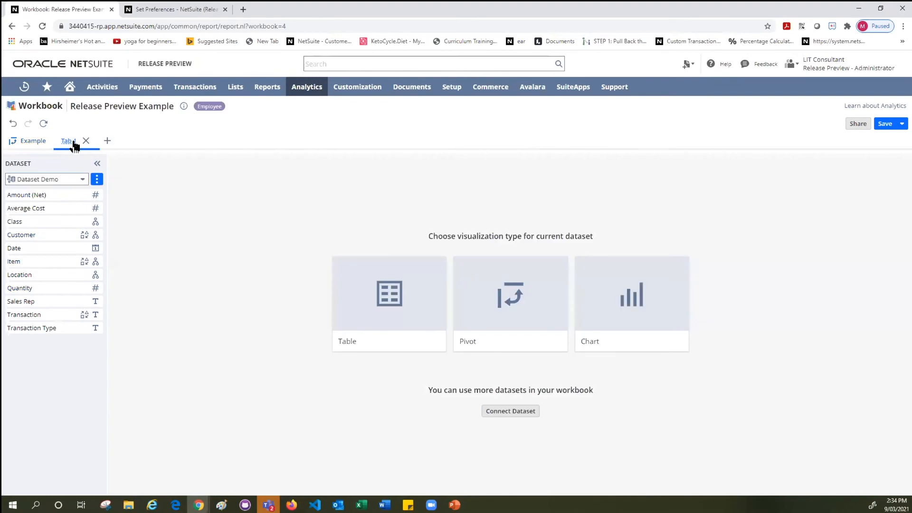
left_click(504, 327)
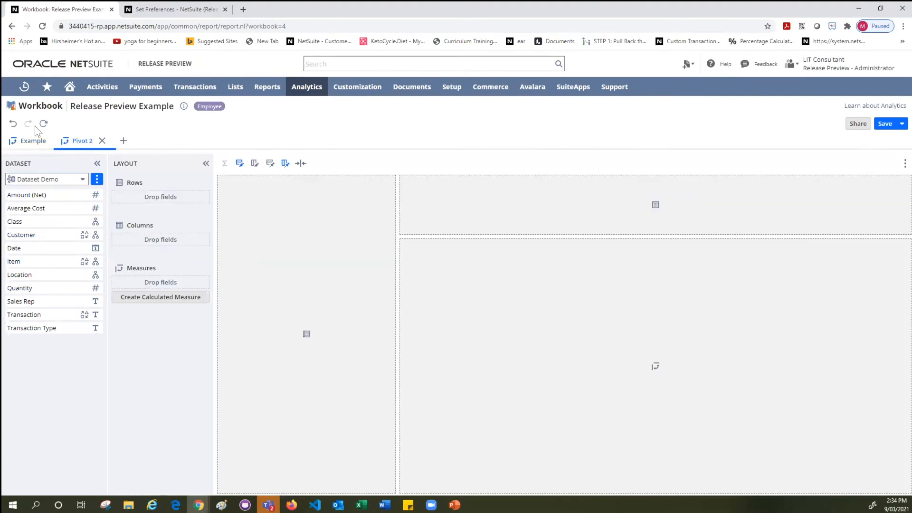
left_click_drag(32, 260, 133, 190)
left_click(346, 331)
left_click_drag(14, 232, 152, 240)
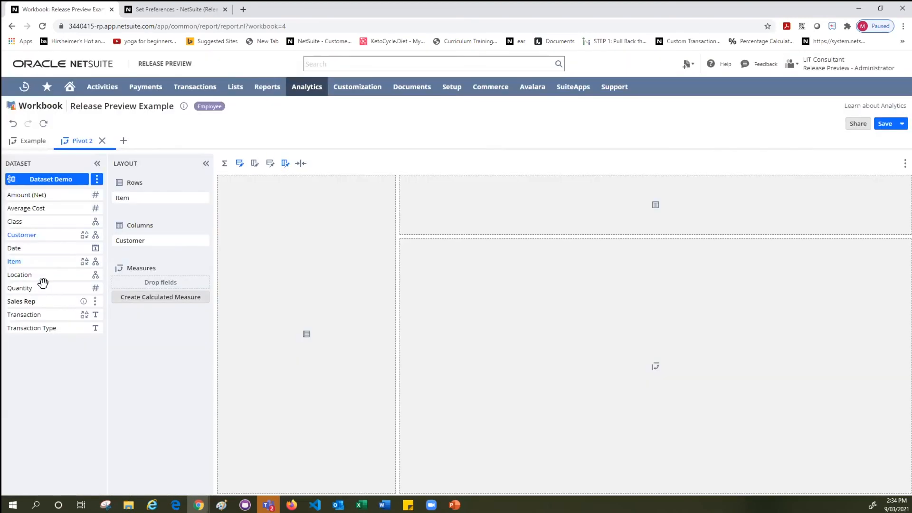
left_click(346, 332)
Add Quantity and Amount (Net) as measures of the new pivot and refresh it.
left_click_drag(26, 284, 131, 278)
left_click_drag(19, 193, 132, 280)
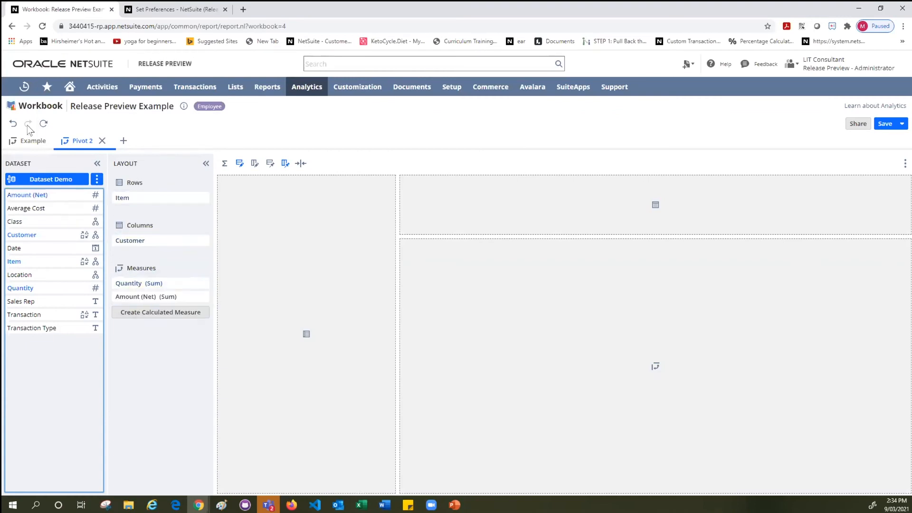
left_click(42, 125)
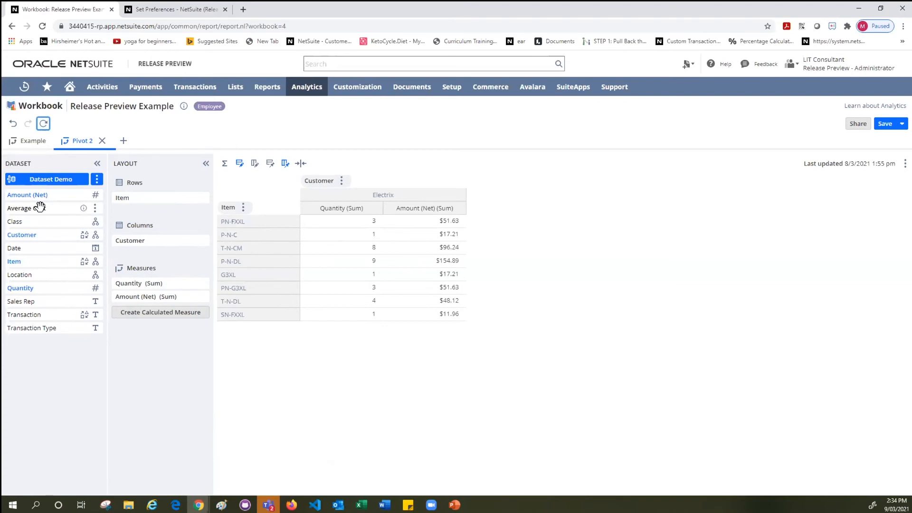
left_click_drag(40, 207, 154, 304)
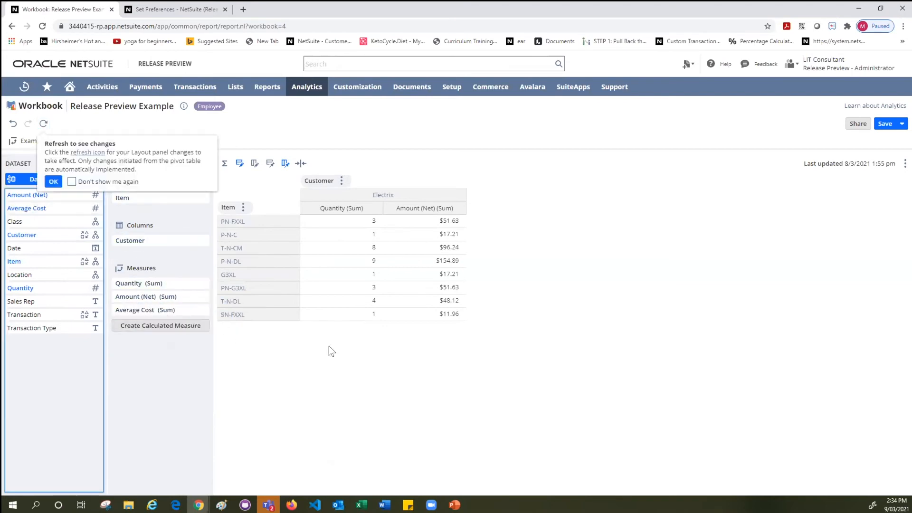
left_click(76, 154)
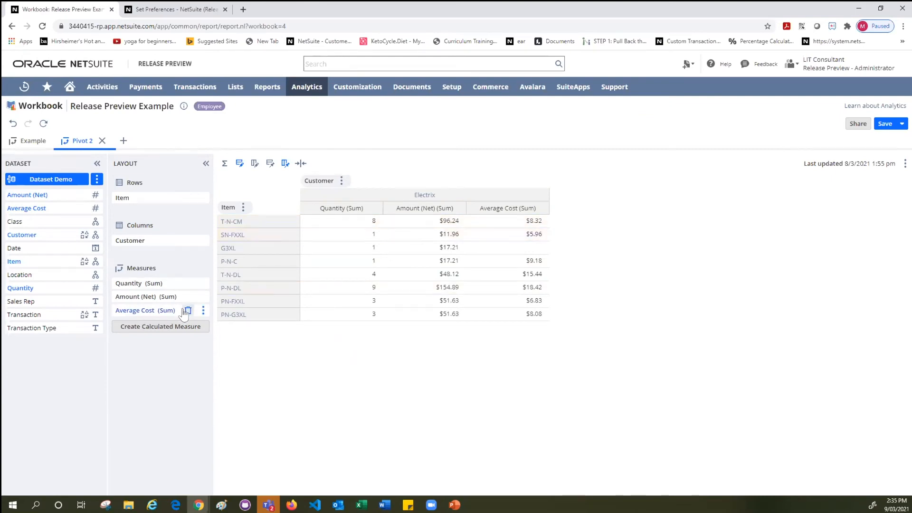
left_click(186, 312)
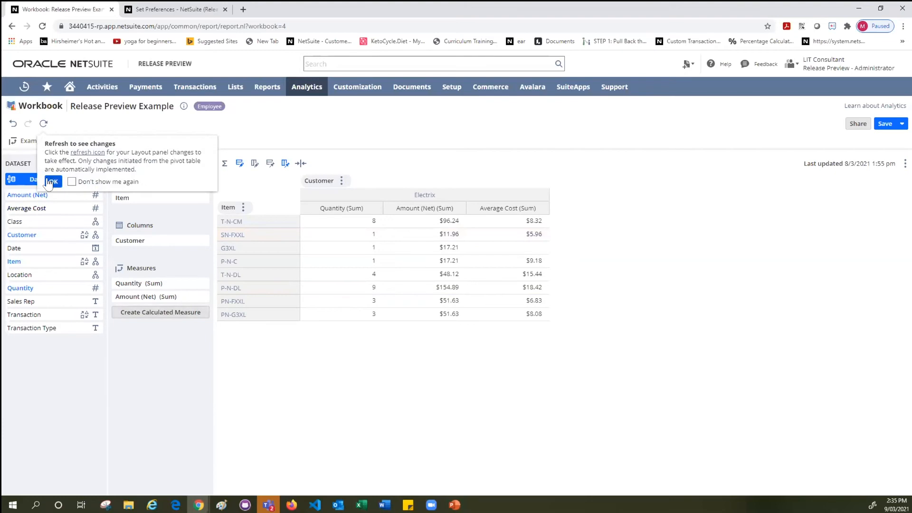
left_click(79, 156)
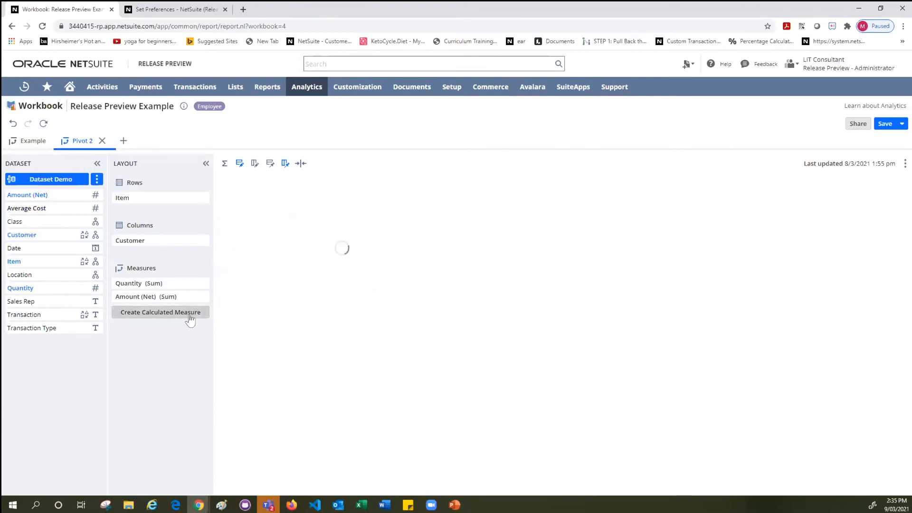
Create a calculated measure named Total Cost and start its definition with the Average Cost (Sum) field.
left_click(191, 314)
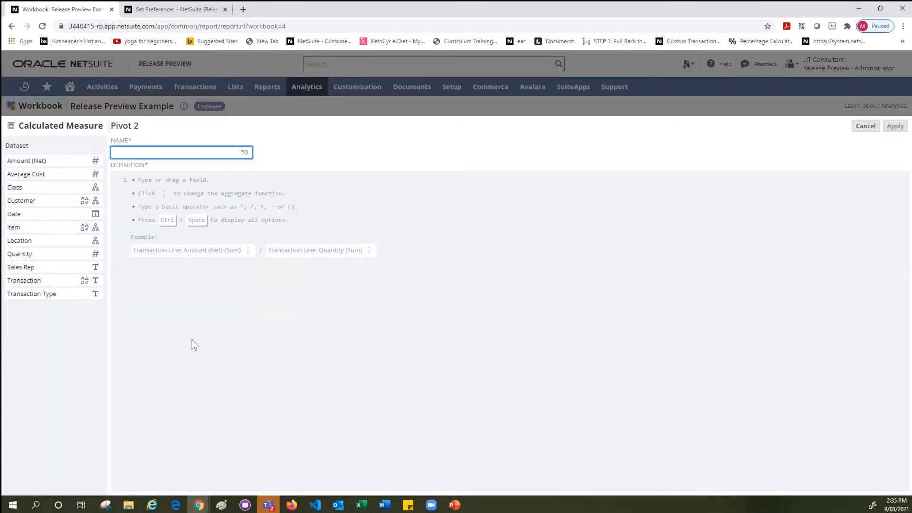
type("Total Cost")
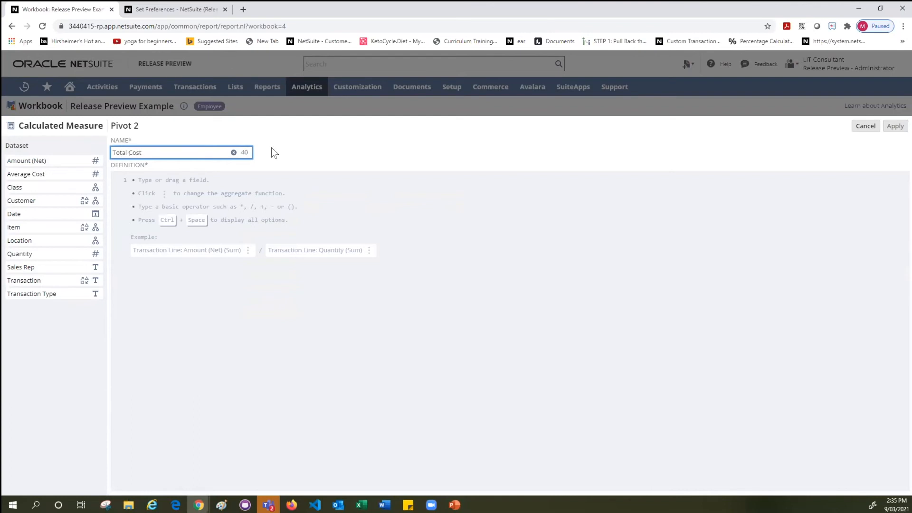
left_click(162, 184)
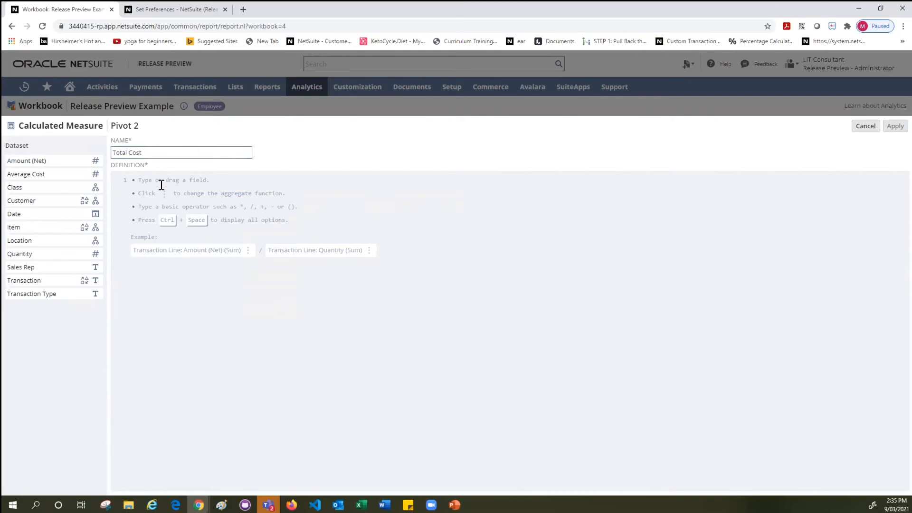
key("ctrl+space")
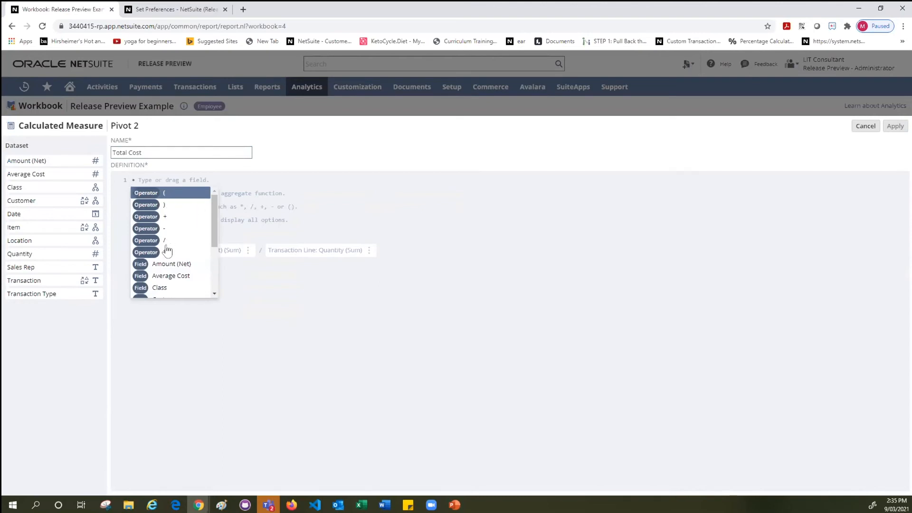
scroll(171, 256, "down", 3)
scroll(195, 276, "up", 3)
scroll(184, 290, "down", 2)
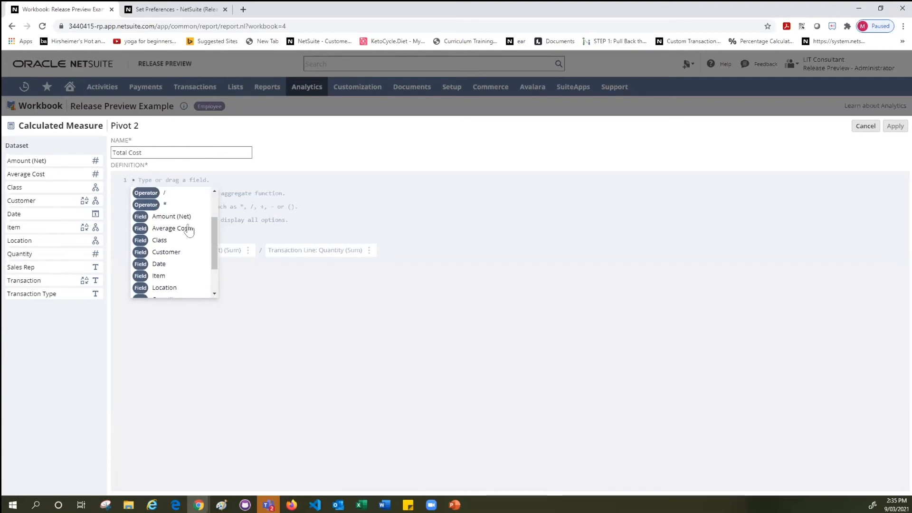
left_click(182, 229)
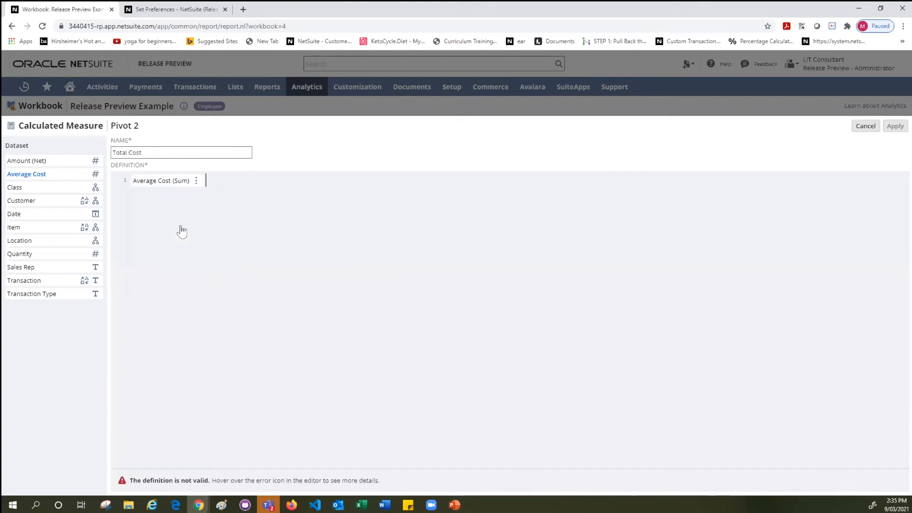
Multiply Average Cost (Sum) by Quantity (Sum) in the Total Cost definition, apply the measure and refresh the pivot.
key("ctrl+space")
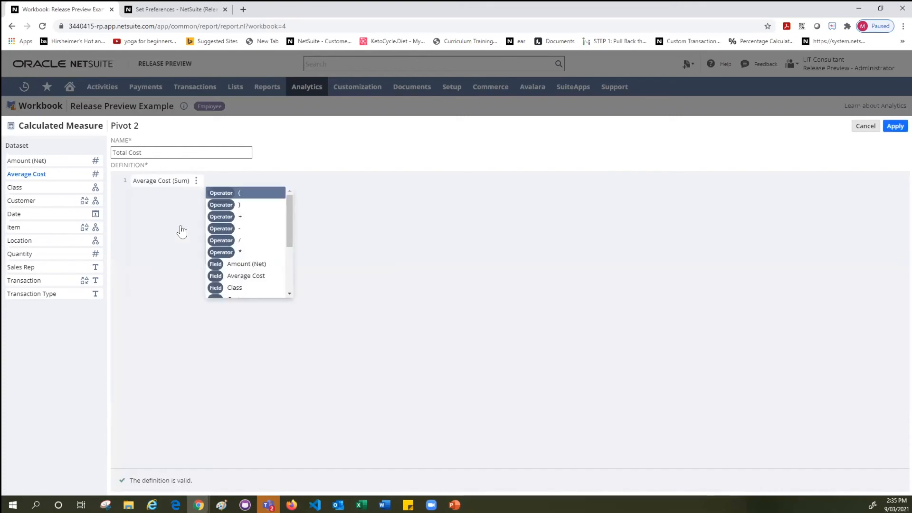
left_click(238, 252)
key("ctrl+space")
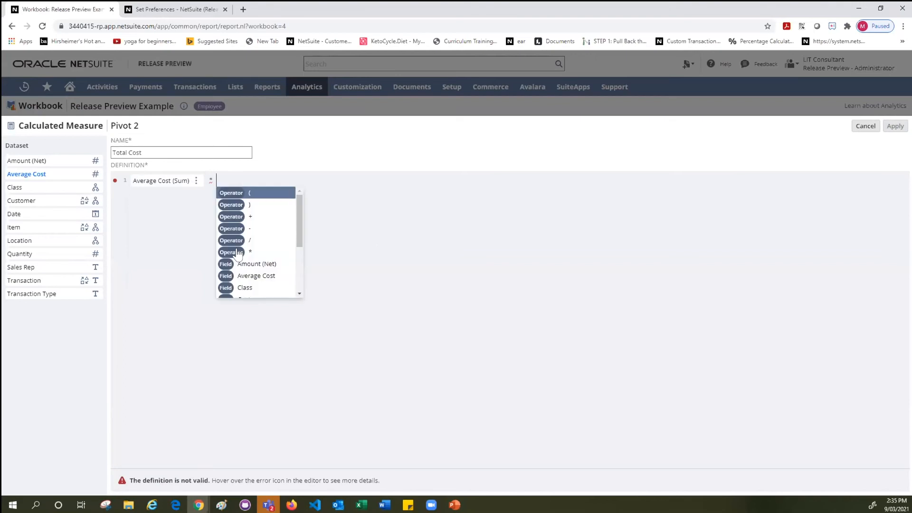
scroll(238, 252, "down", 3)
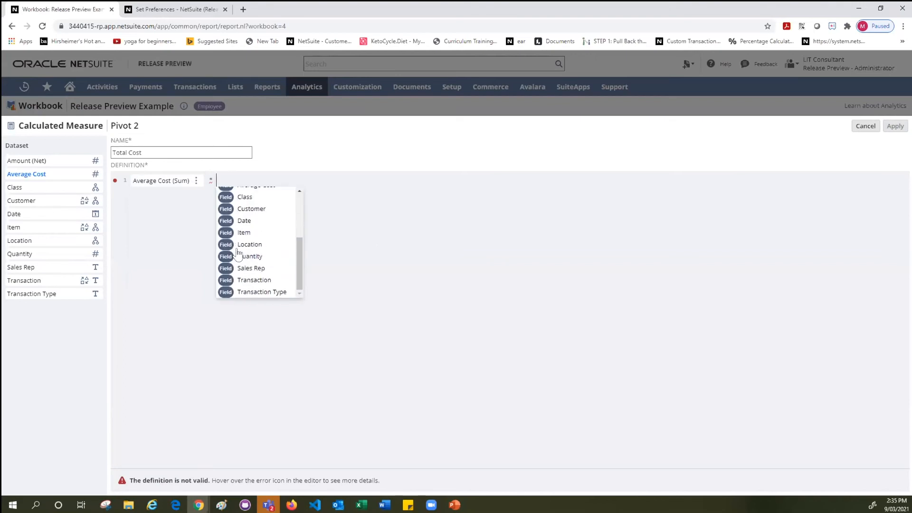
left_click(239, 256)
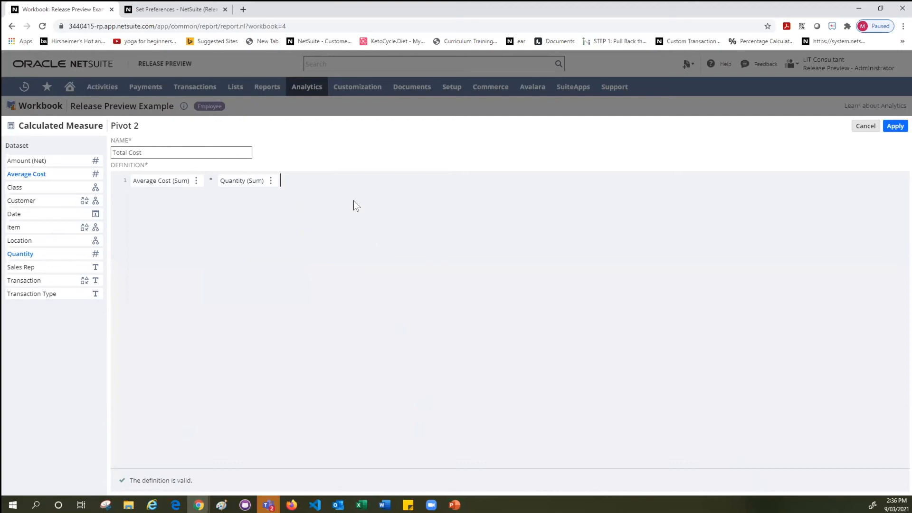
left_click(890, 129)
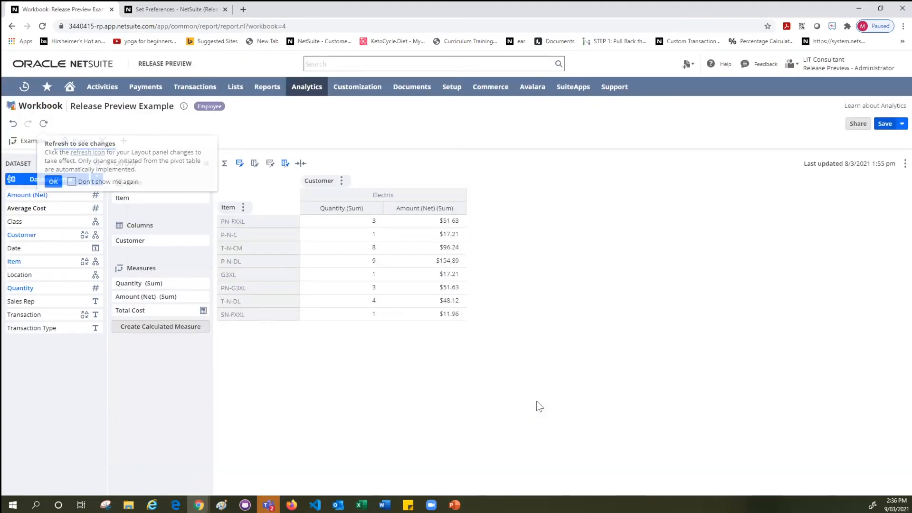
left_click(87, 153)
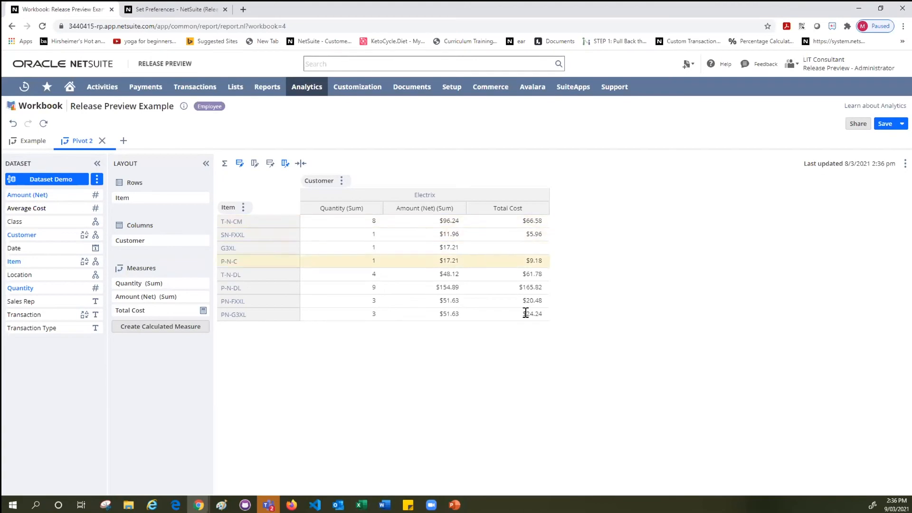
Create a calculated measure named Margin and start its definition with an opening parenthesis followed by Amount (Net) (Sum).
left_click(145, 328)
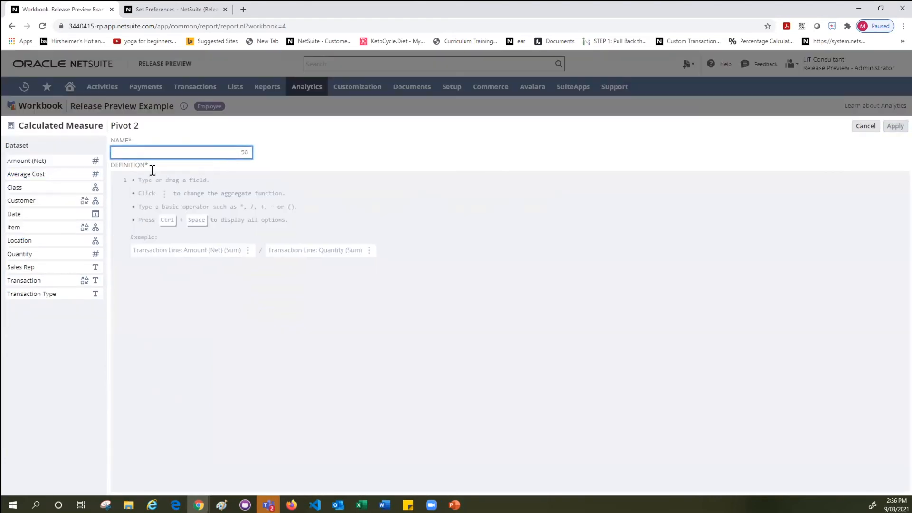
type("Margin")
left_click(285, 216)
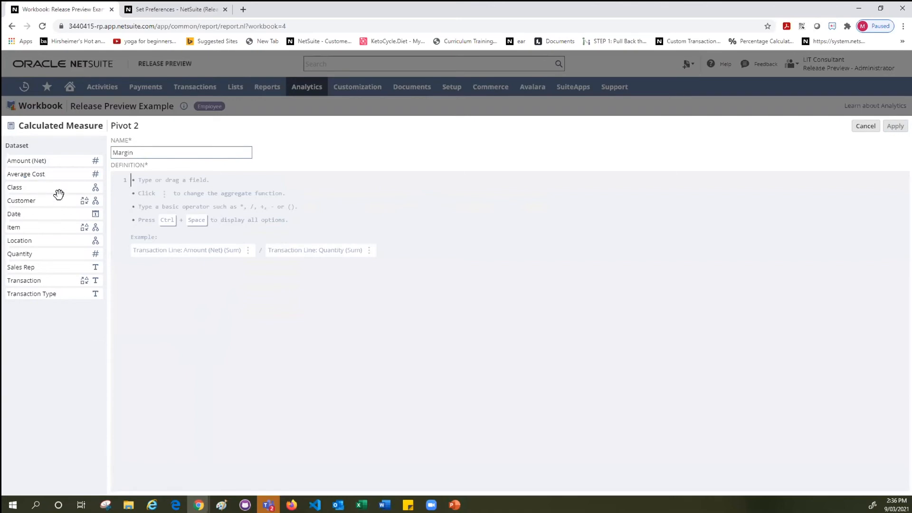
left_click(179, 229)
type("(")
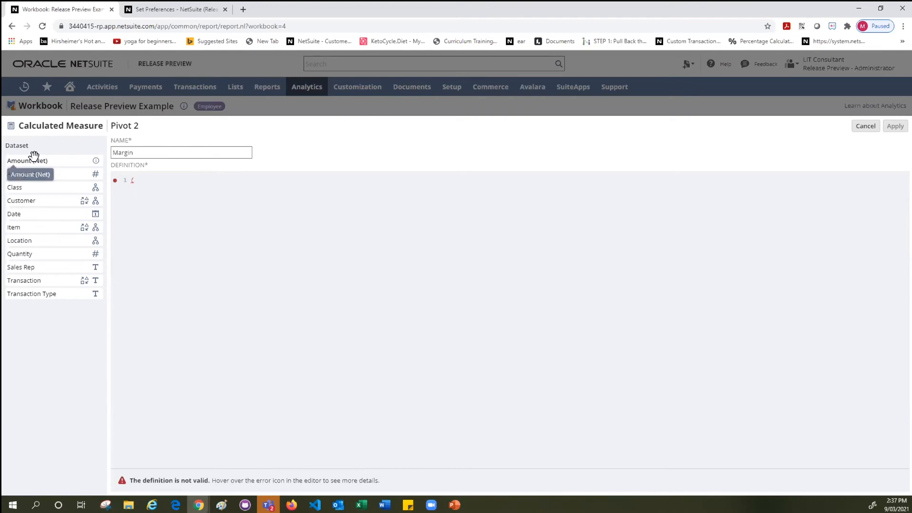
left_click_drag(34, 156, 157, 180)
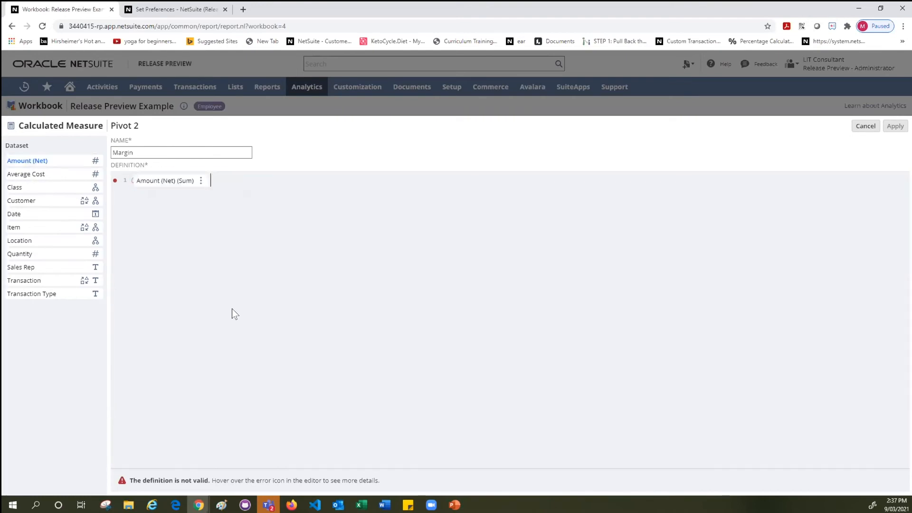
Complete the Margin definition by subtracting (Average Cost (Sum) * Quantity (Sum)), close the outer parenthesis, apply the measure and refresh the pivot.
type("-(")
left_click_drag(44, 170, 226, 173)
type("*")
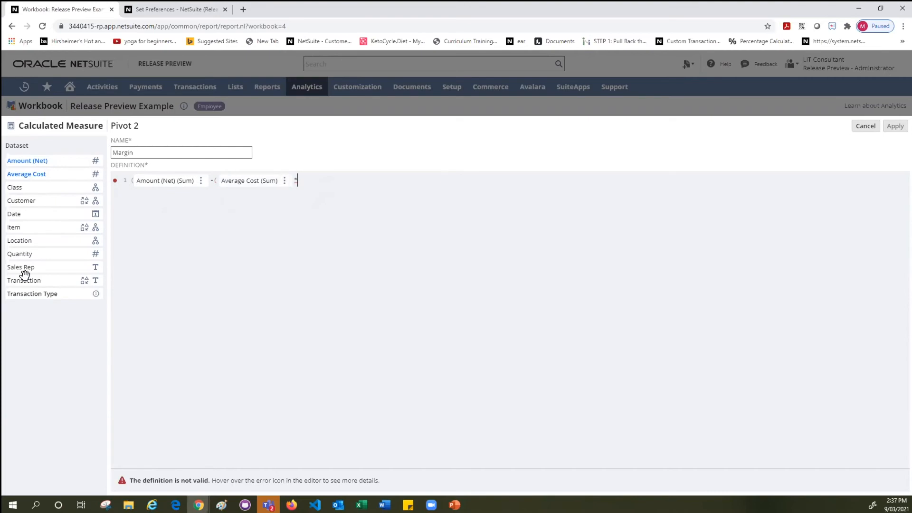
left_click_drag(26, 253, 305, 177)
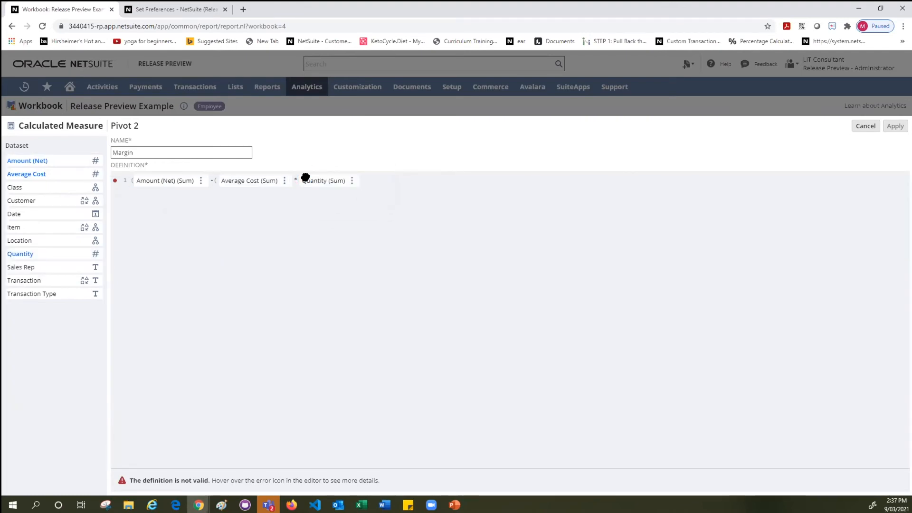
type(")")
type(")")
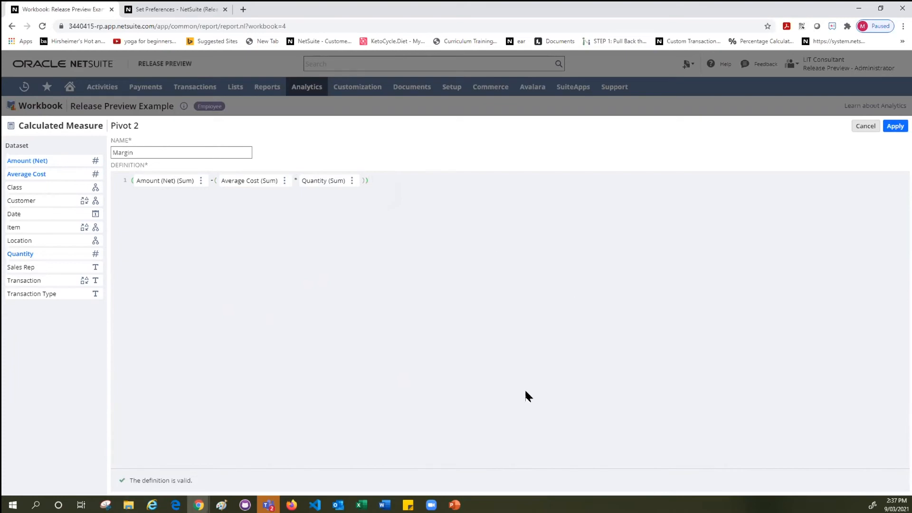
left_click(891, 135)
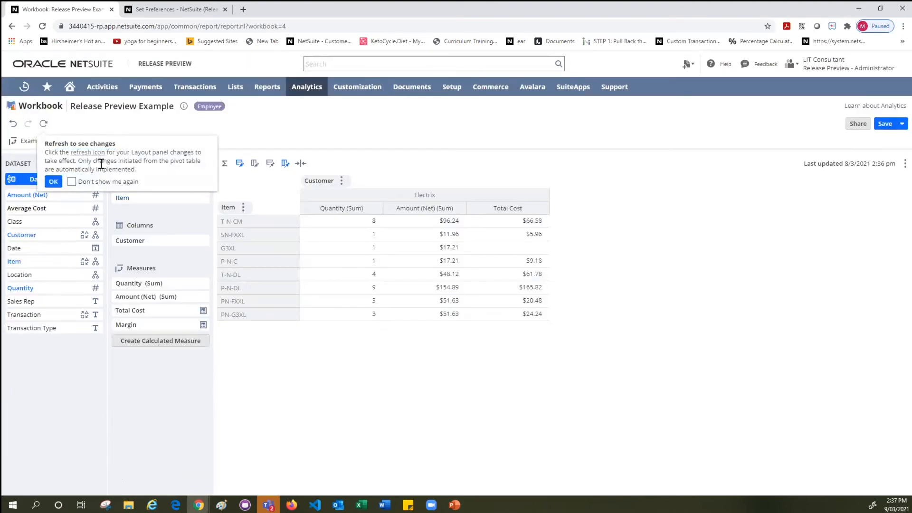
left_click(86, 156)
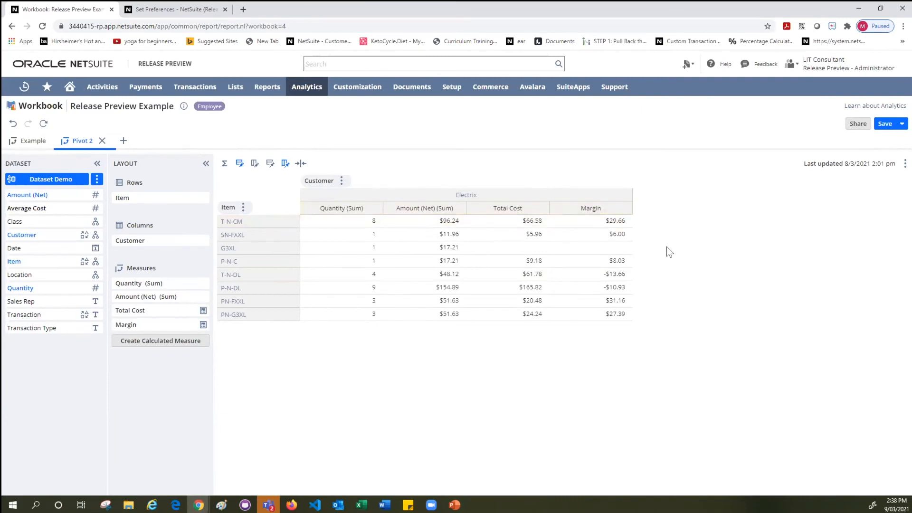
Create a calculated measure named Margin % and start its definition with an opening parenthesis followed by Amount (Net) (Sum).
left_click(155, 341)
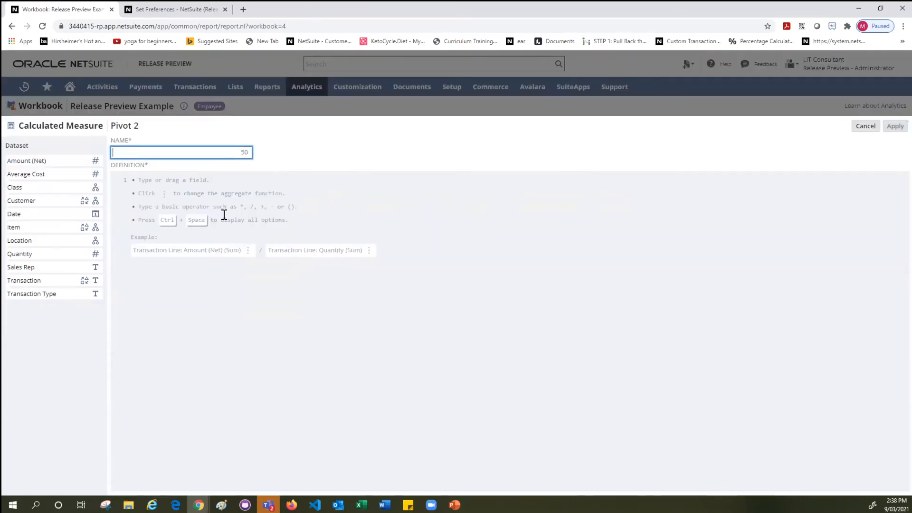
type("Margin %")
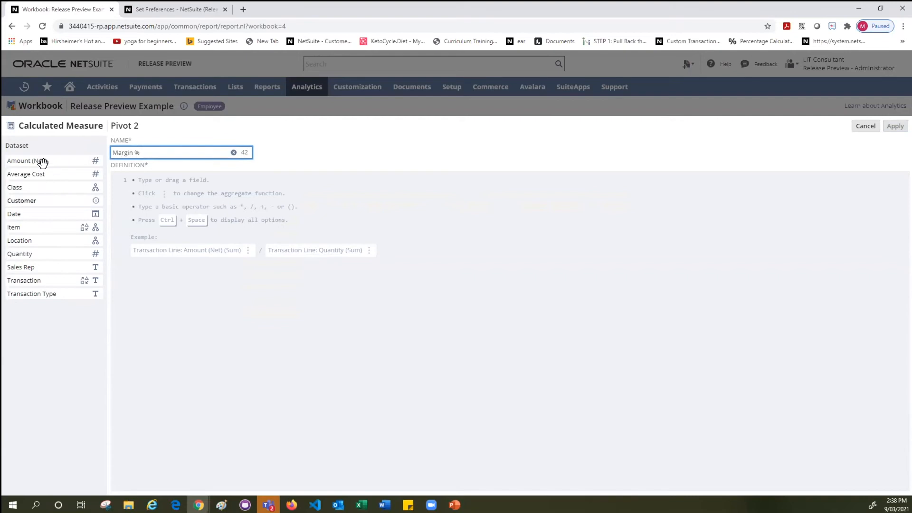
left_click(137, 178)
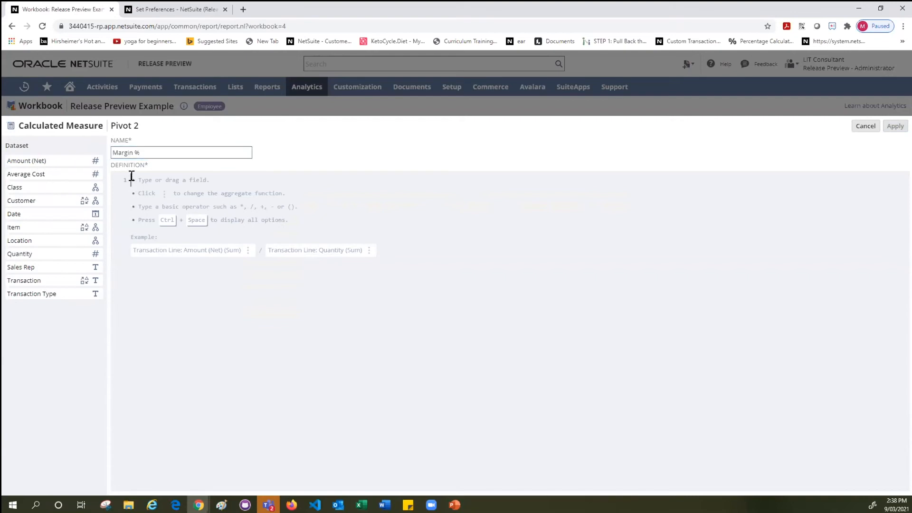
type("(")
left_click_drag(22, 158, 164, 177)
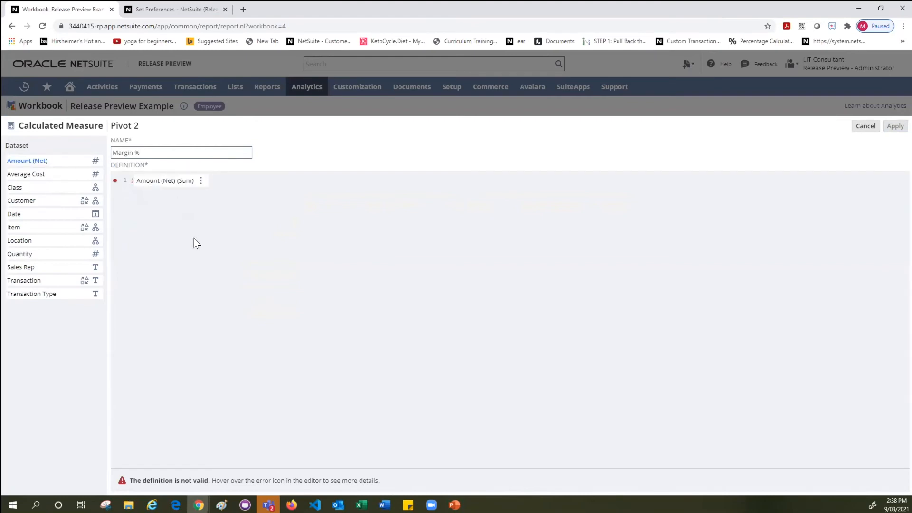
Complete the Margin % definition by subtracting (Average Cost (Sum) * Quantity (Sum)), dividing the parenthesized result by Amount (Net) (Sum), and apply it to the pivot.
type("-(")
left_click_drag(31, 171, 240, 172)
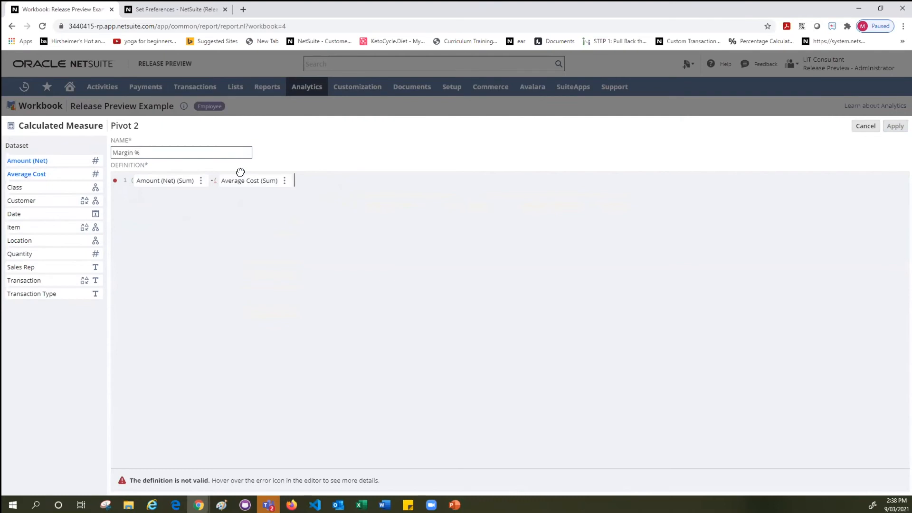
left_click_drag(261, 201, 302, 174)
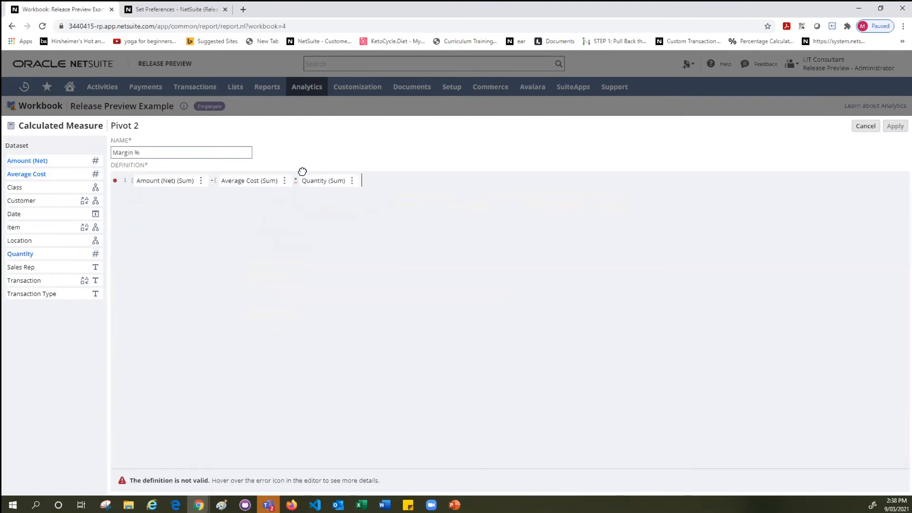
type("/")
key("BackSpace")
type(")")
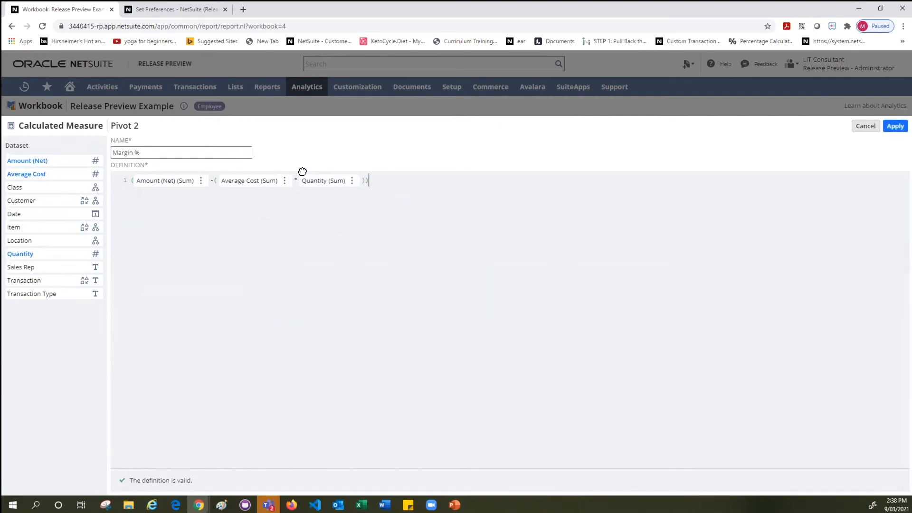
type("/")
left_click_drag(27, 156, 407, 181)
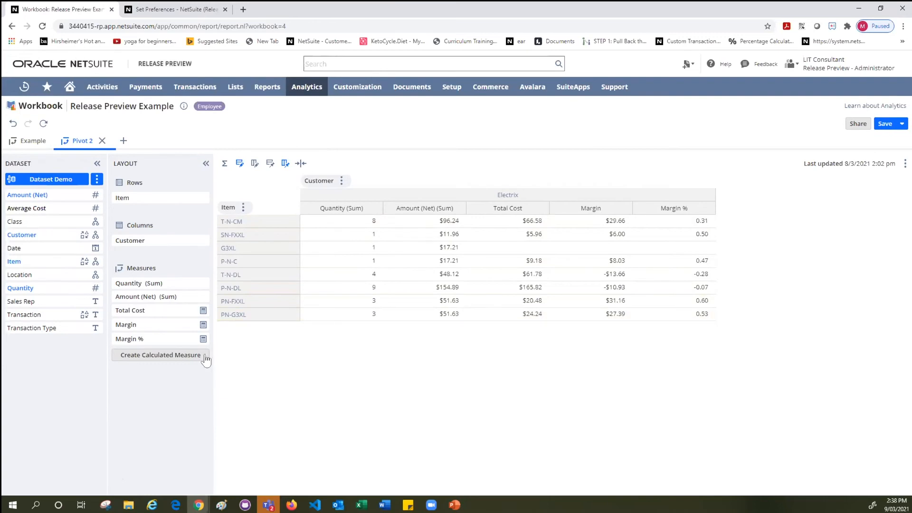
Open the number format settings of the Margin % measure and choose the Percentage format type.
mouse_move(190, 342)
left_click(202, 339)
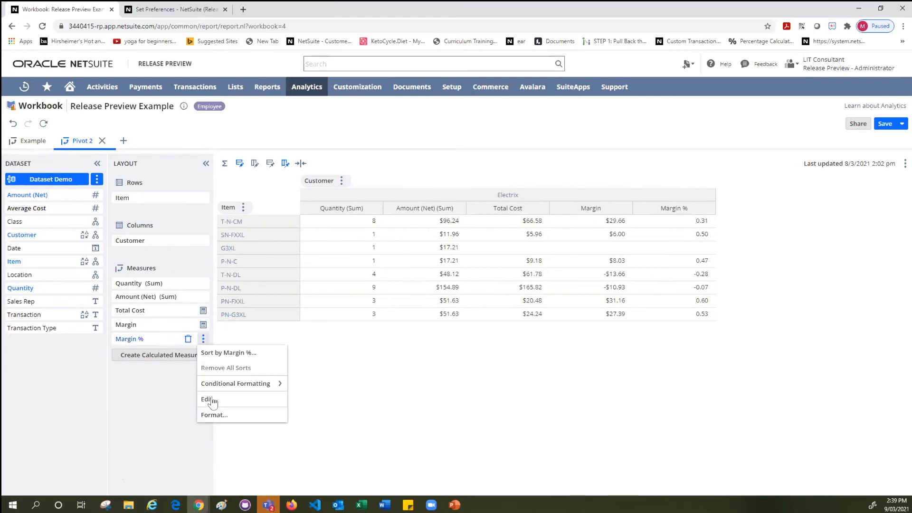
left_click(211, 416)
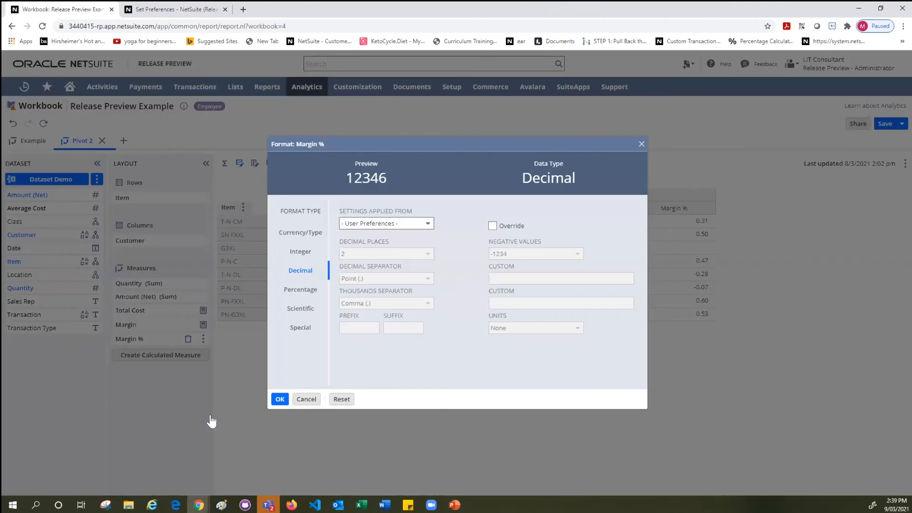
left_click(304, 290)
left_click(493, 225)
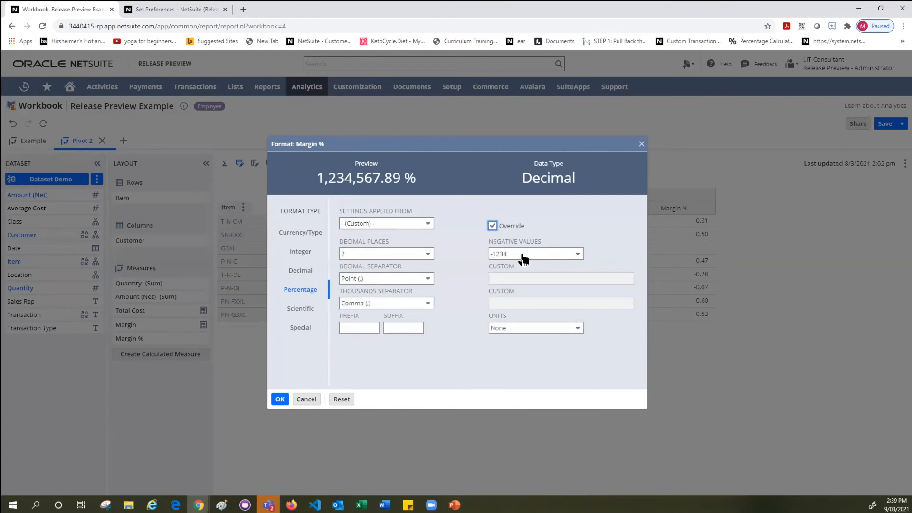
left_click(523, 257)
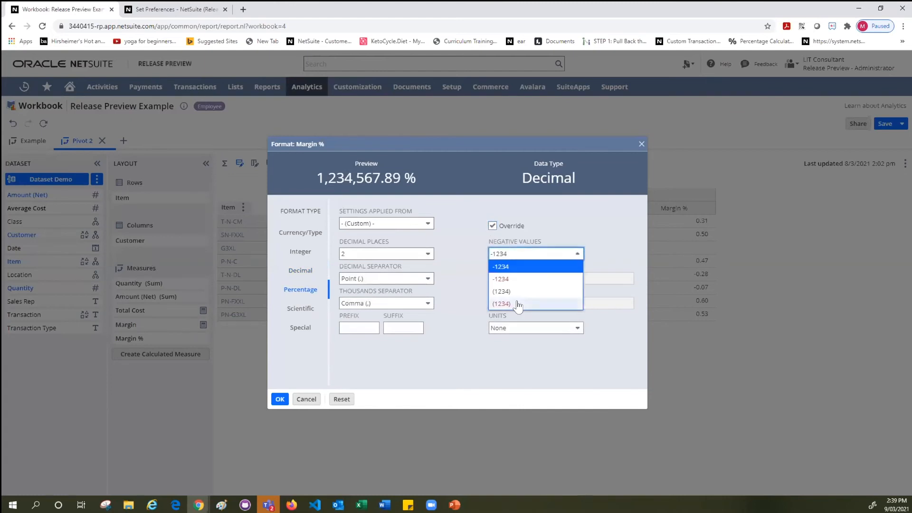
left_click(507, 236)
left_click(492, 226)
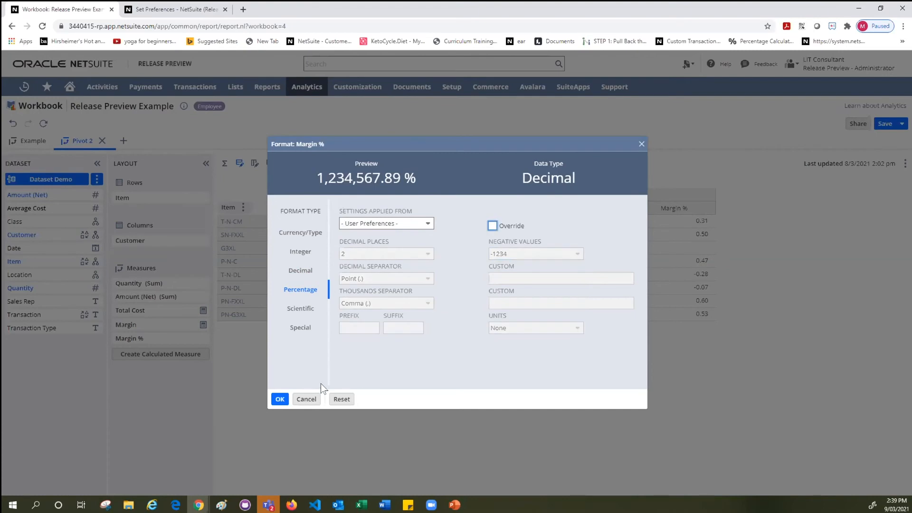
Confirm the Percentage format for Margin % and refresh the pivot.
left_click(280, 399)
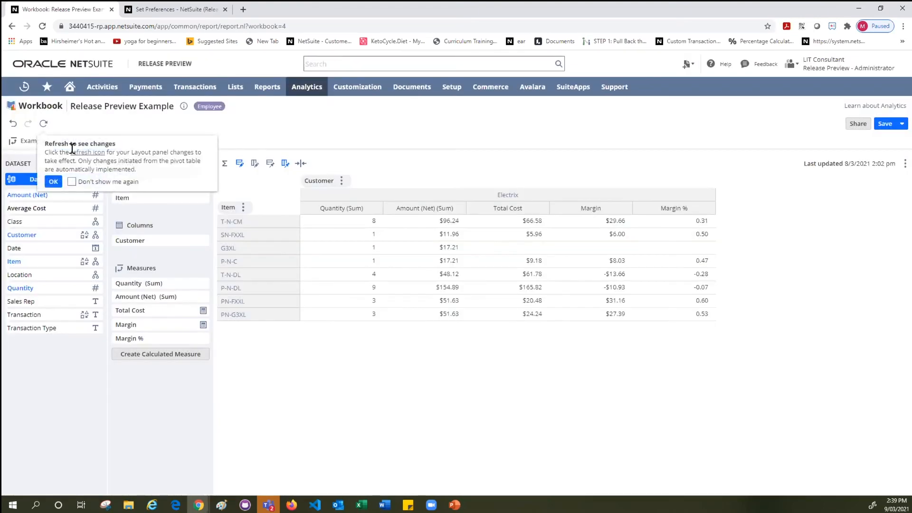
left_click(82, 152)
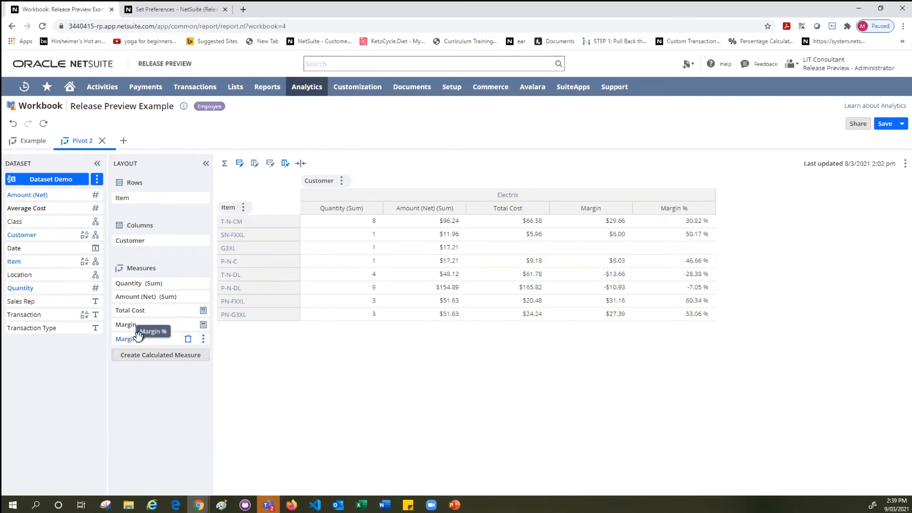
Open the conditional formatting of the Margin % measure and define the first rule for values less than 0.
left_click(202, 339)
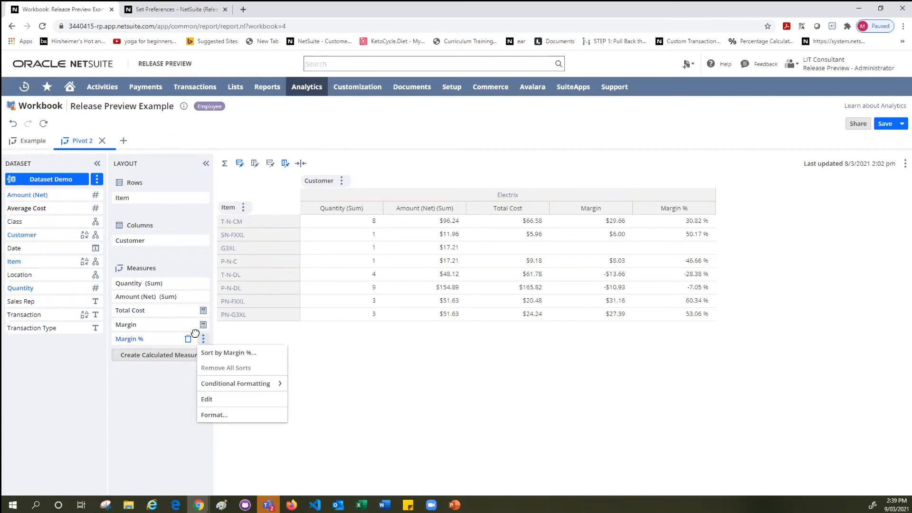
mouse_move(219, 383)
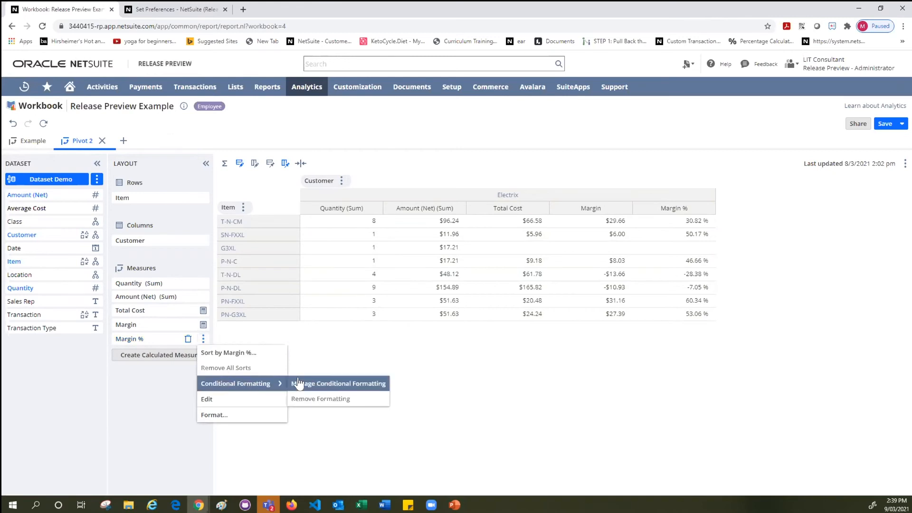
left_click(328, 387)
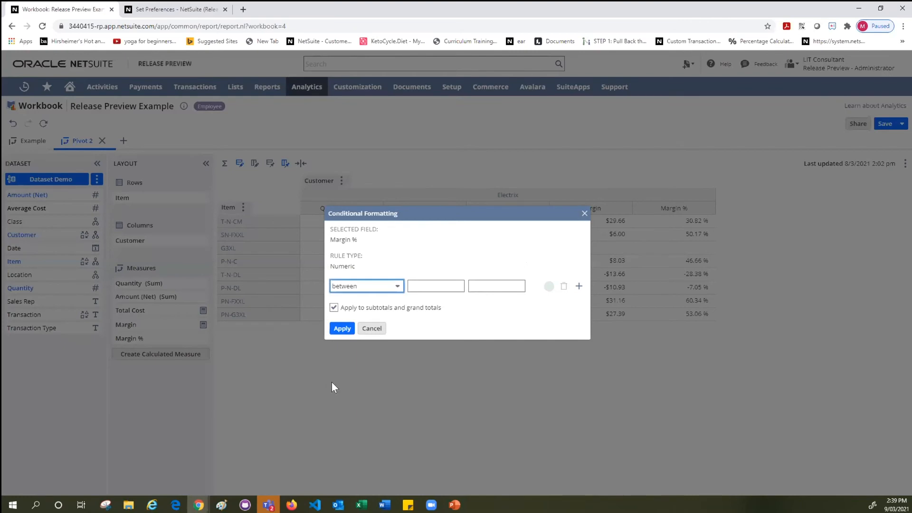
left_click(359, 287)
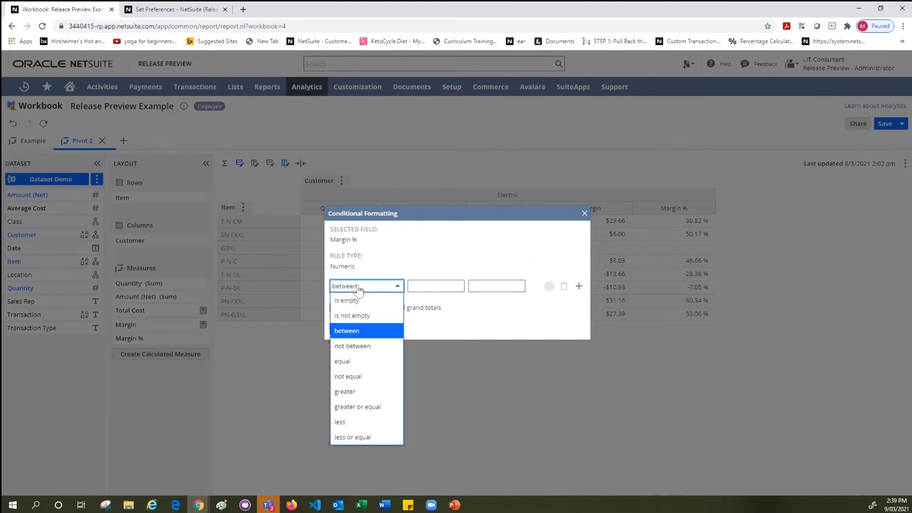
key("l")
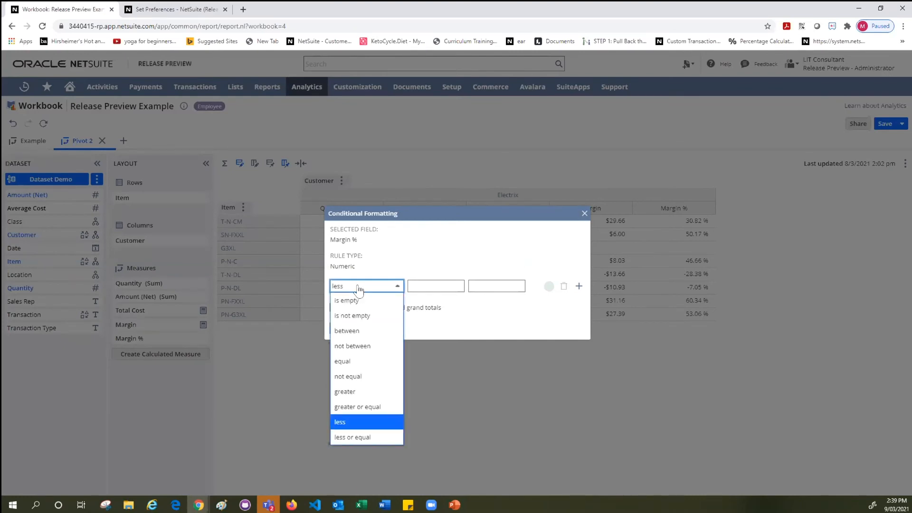
left_click(361, 422)
left_click(415, 284)
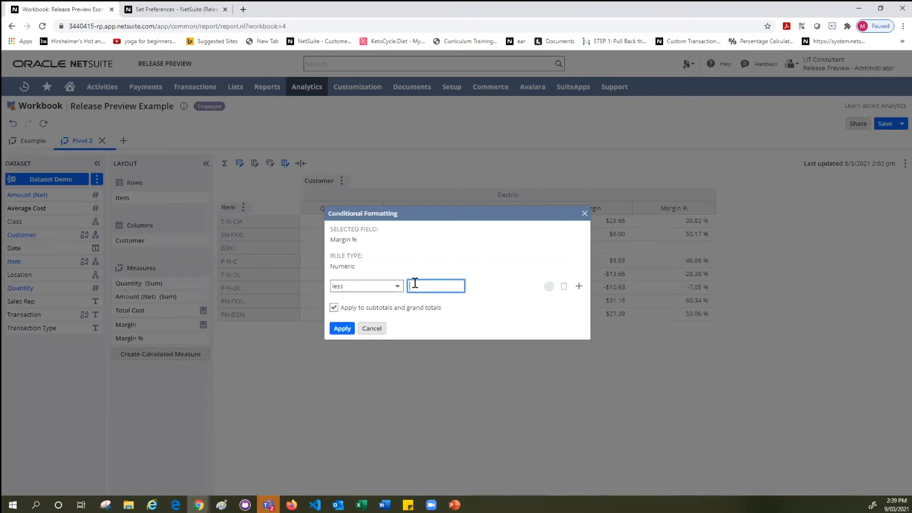
type("0")
Assign the custom bright red #f60505 to the less-than-0 rule.
left_click(546, 285)
left_click(536, 356)
left_click(548, 286)
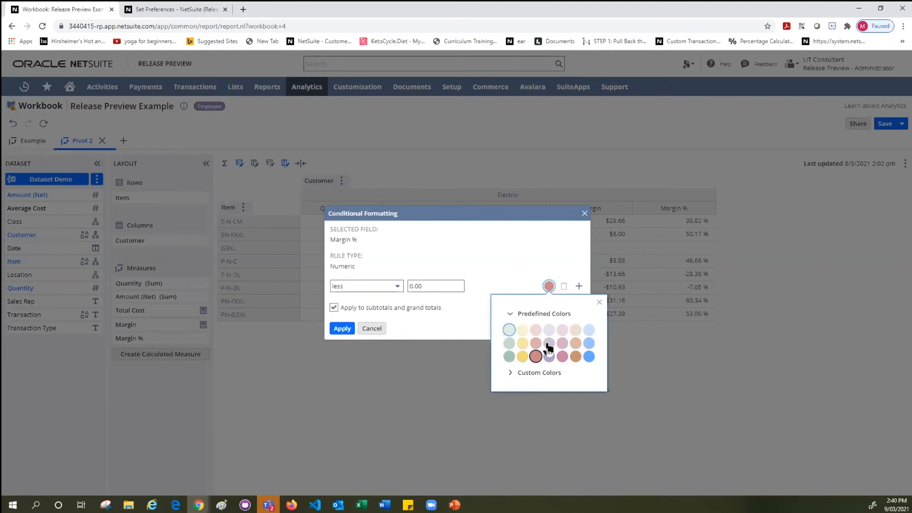
left_click(528, 374)
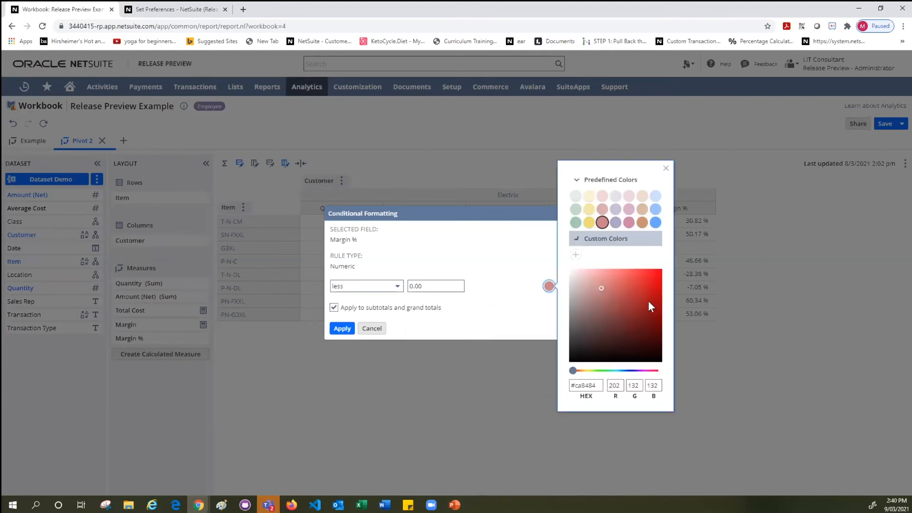
left_click(660, 273)
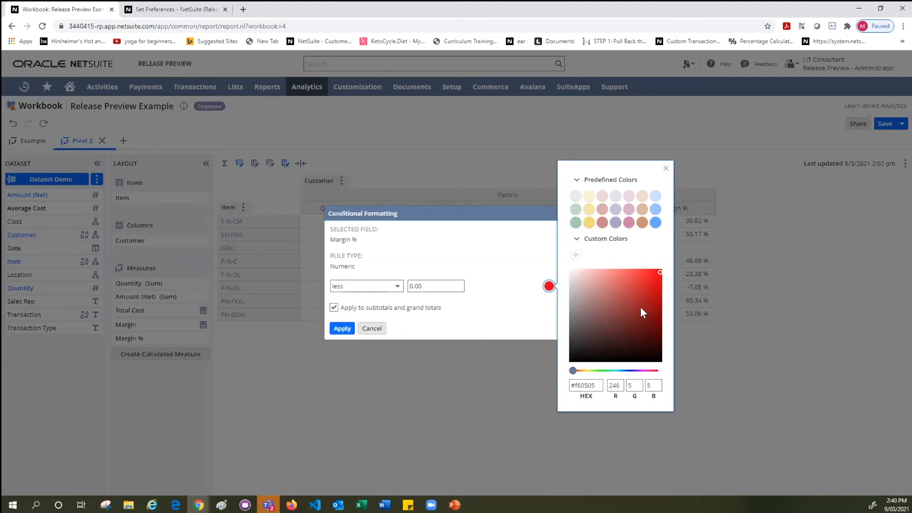
left_click(519, 314)
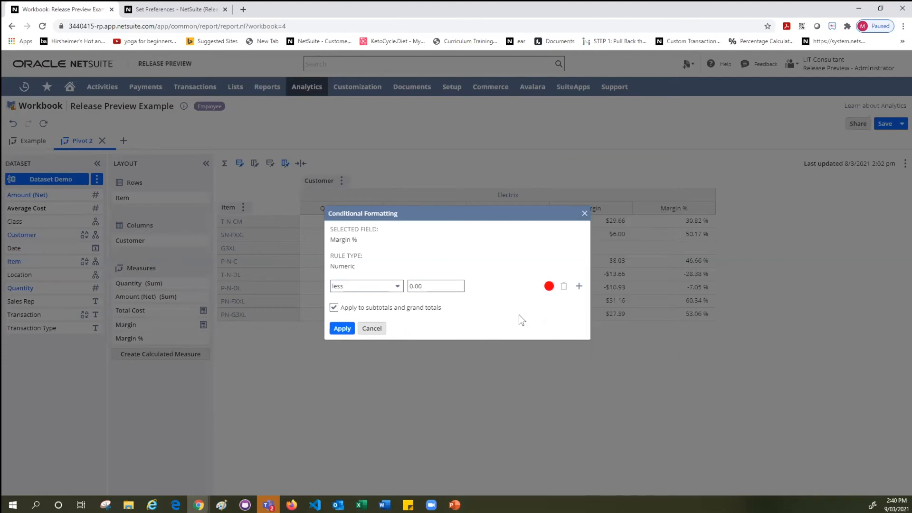
Add a second Margin % formatting rule for values between 0.20 and 0.30, coloured in the darkest predefined yellow.
left_click(577, 286)
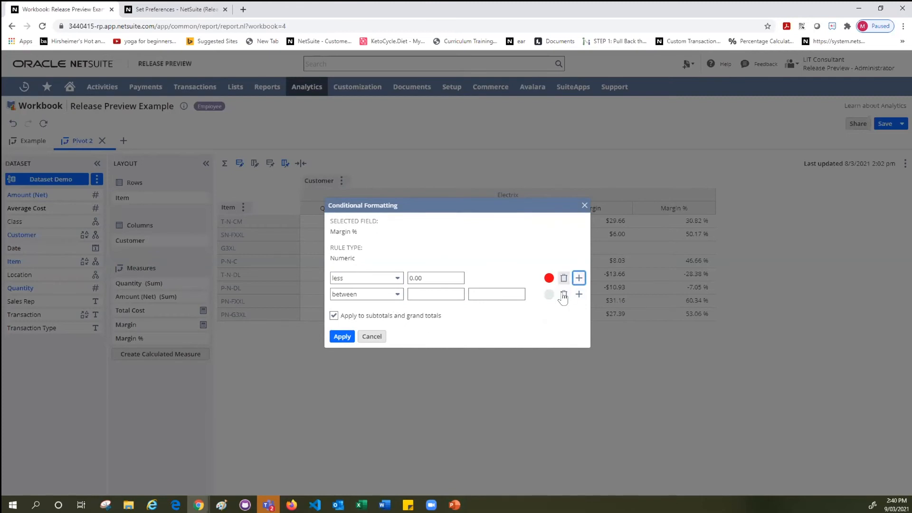
left_click(420, 290)
type("0.20")
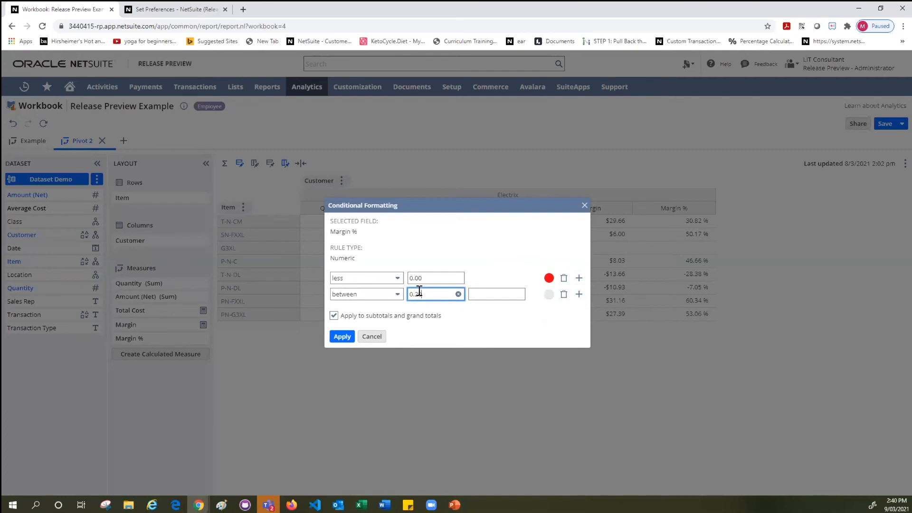
left_click(496, 290)
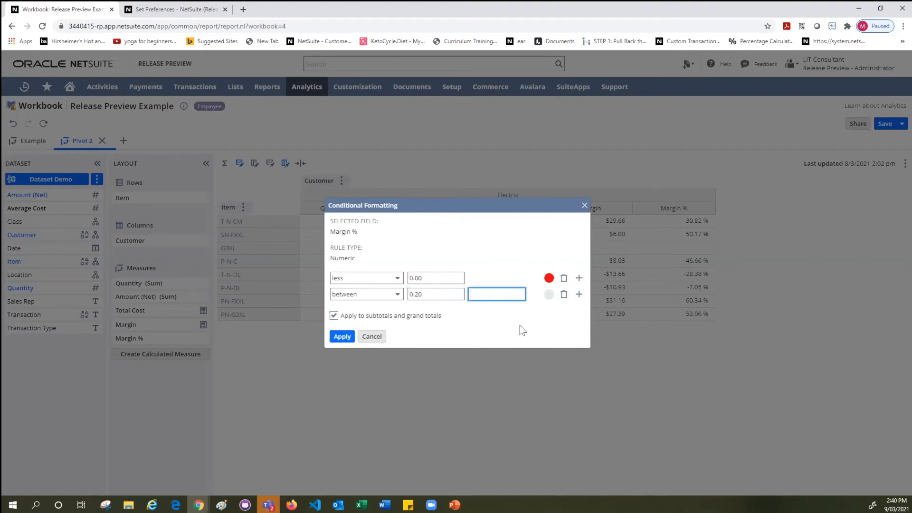
type("0.30")
left_click(548, 295)
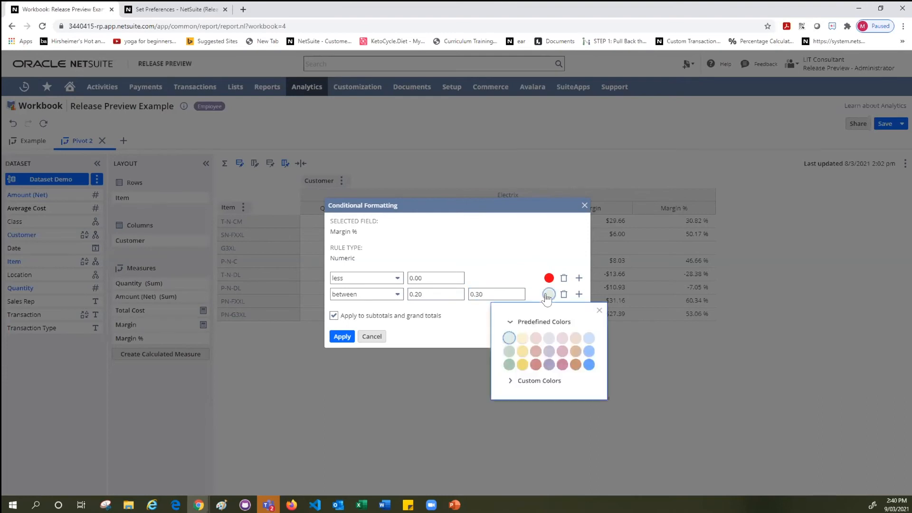
left_click(523, 364)
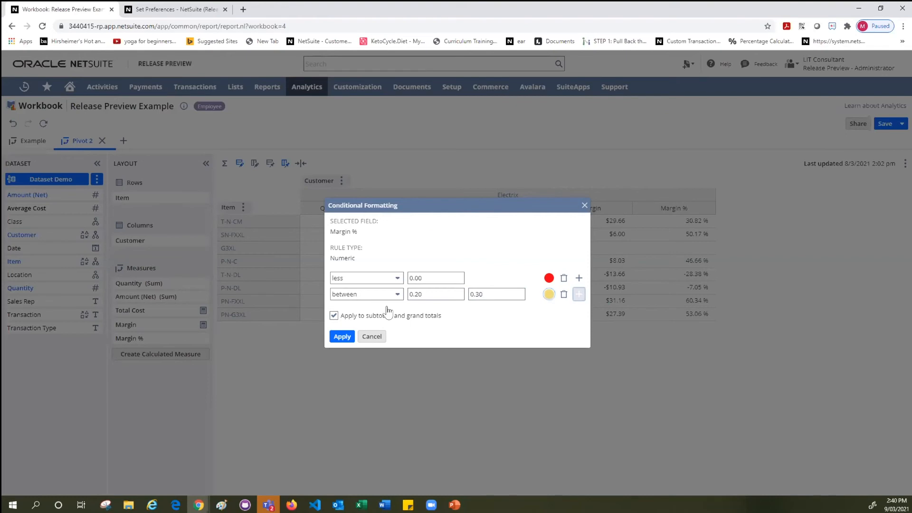
Add a third Margin % formatting rule for values between 0.30 and 0.50, coloured in the darkest predefined pink.
left_click(420, 302)
type("0.30-")
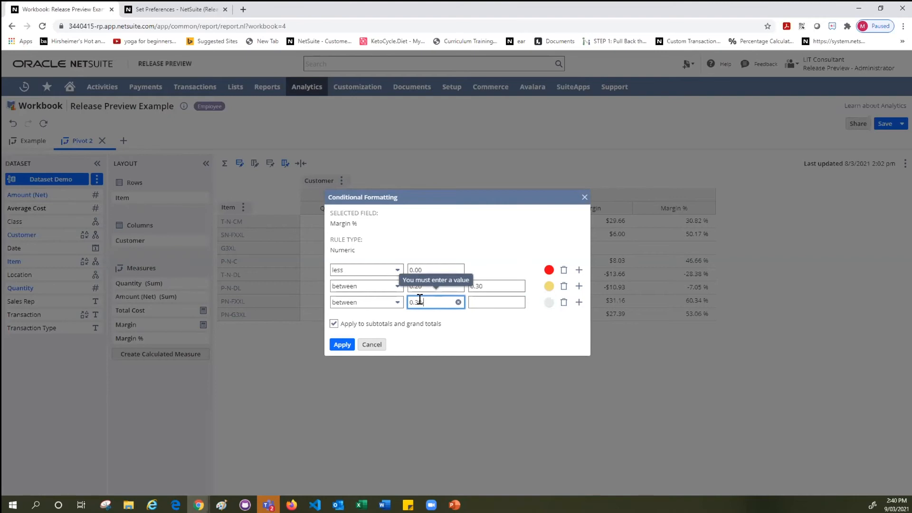
left_click(480, 297)
type("0.50")
left_click(548, 302)
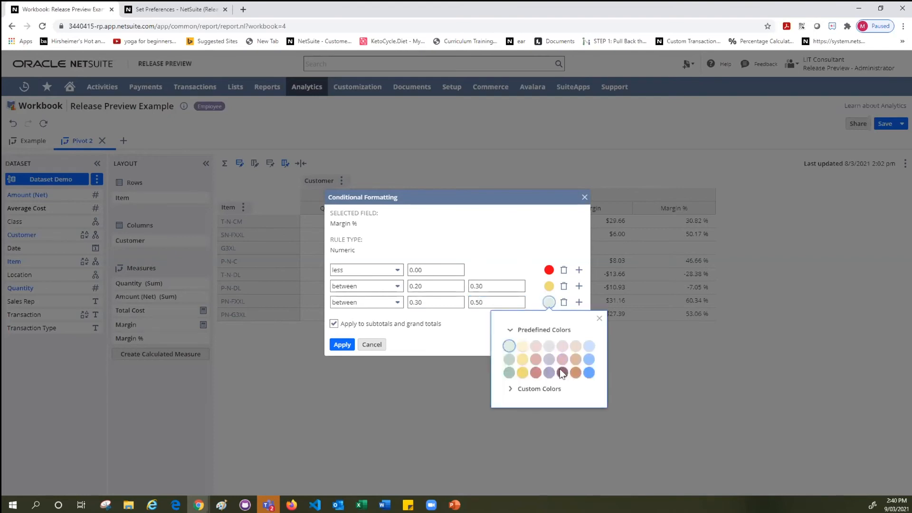
left_click(562, 373)
Add a fourth Margin % formatting rule for values greater than 0.50, coloured in the darkest predefined green.
left_click(578, 302)
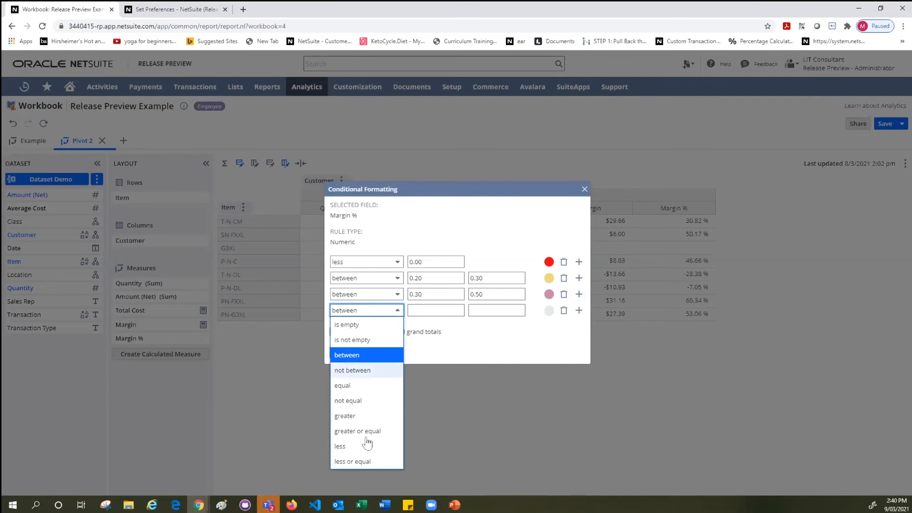
left_click(369, 415)
left_click(441, 305)
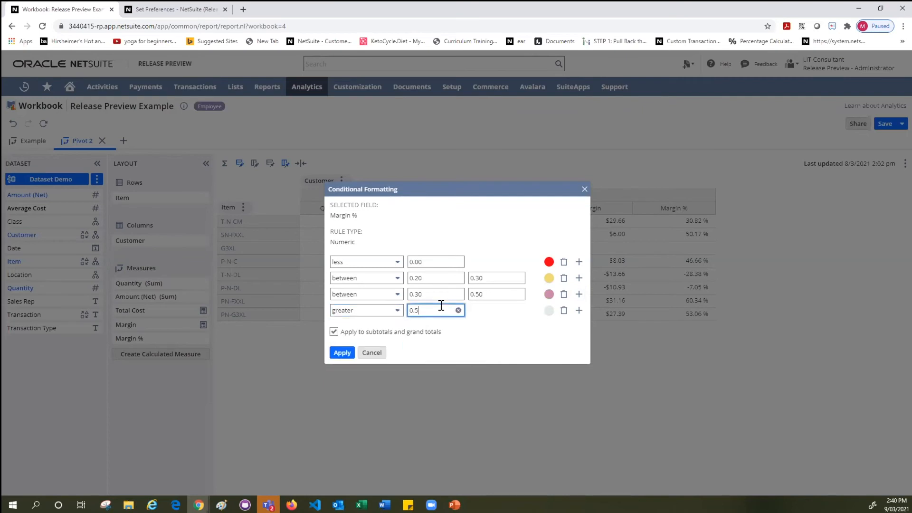
left_click(548, 312)
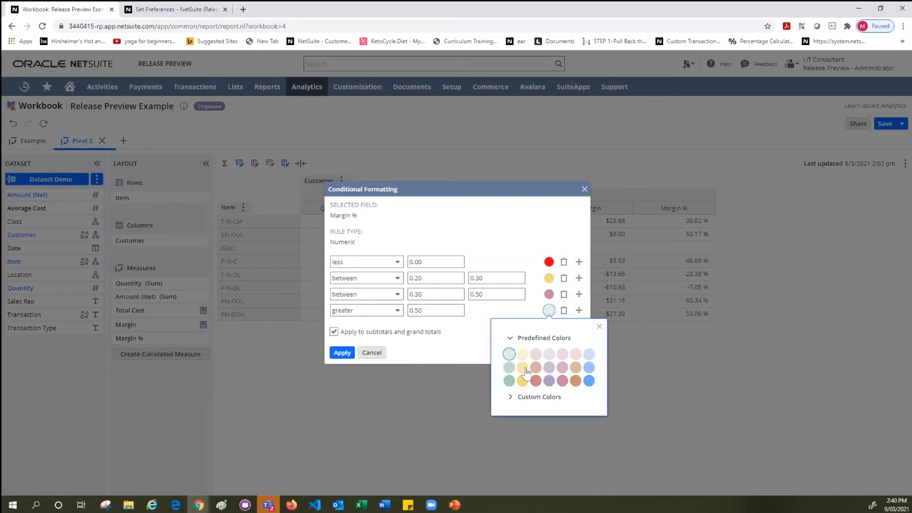
left_click(508, 380)
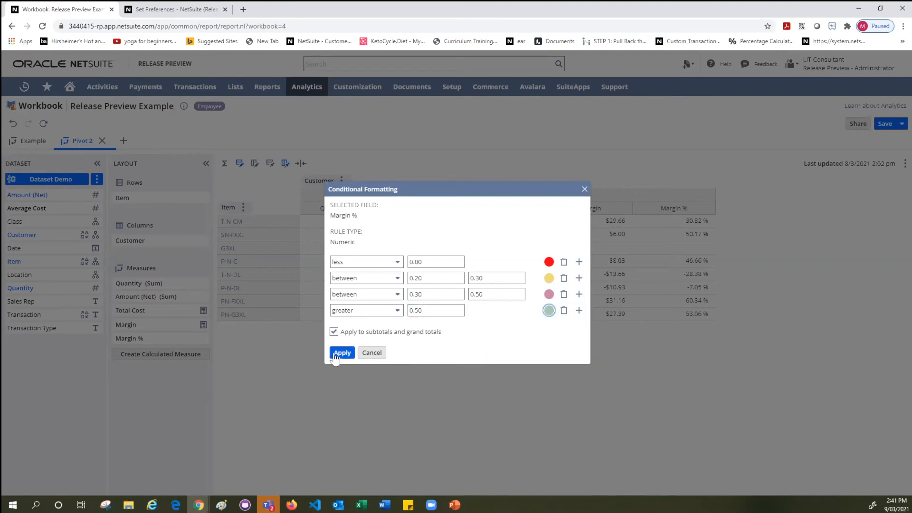
Apply the four Margin % conditional formatting rules and refresh the pivot.
left_click(341, 353)
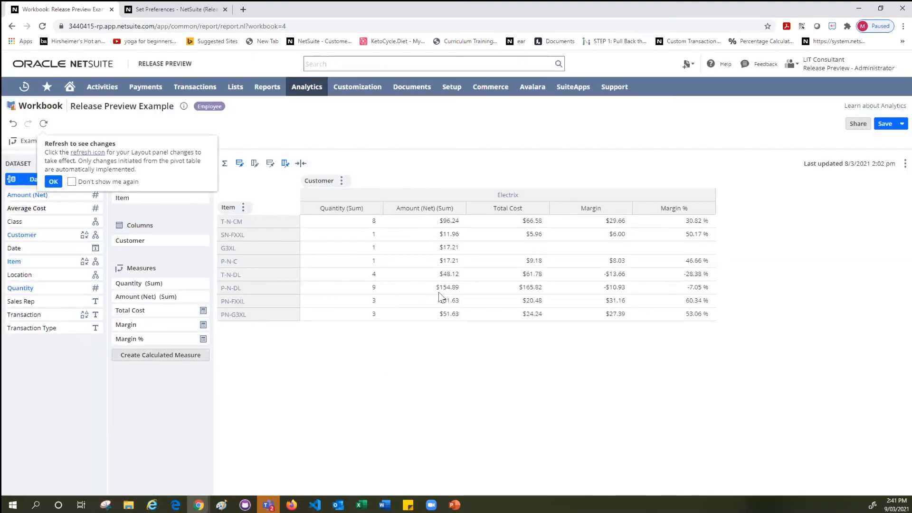
left_click(75, 153)
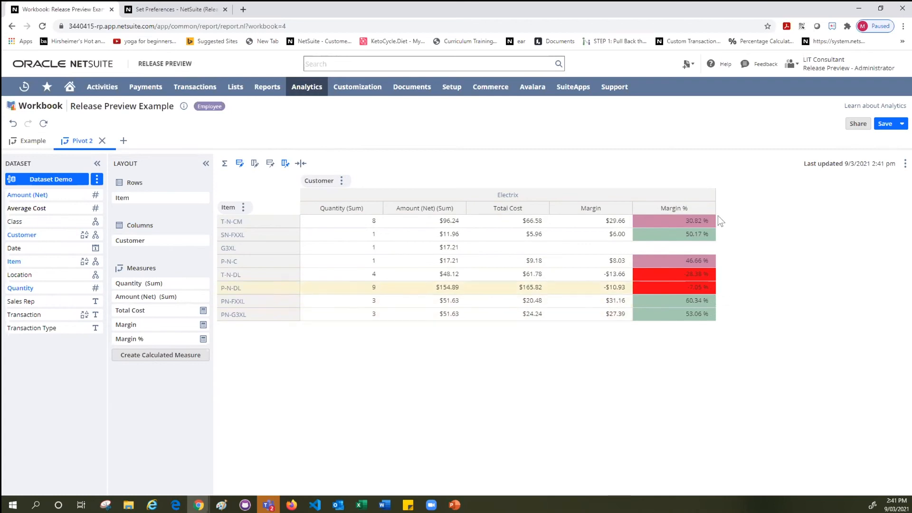
Sort the pivot's Item rows by the Margin % measure in ascending order with nulls first.
left_click(243, 207)
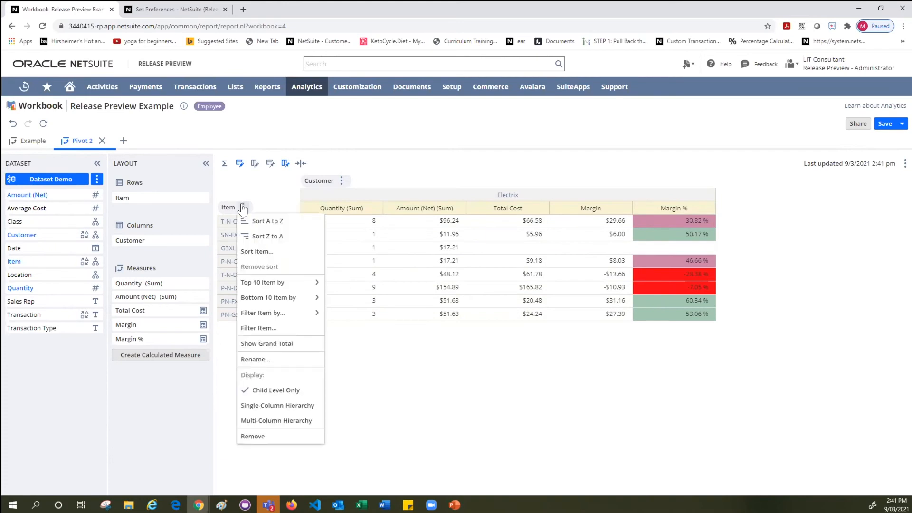
left_click(260, 252)
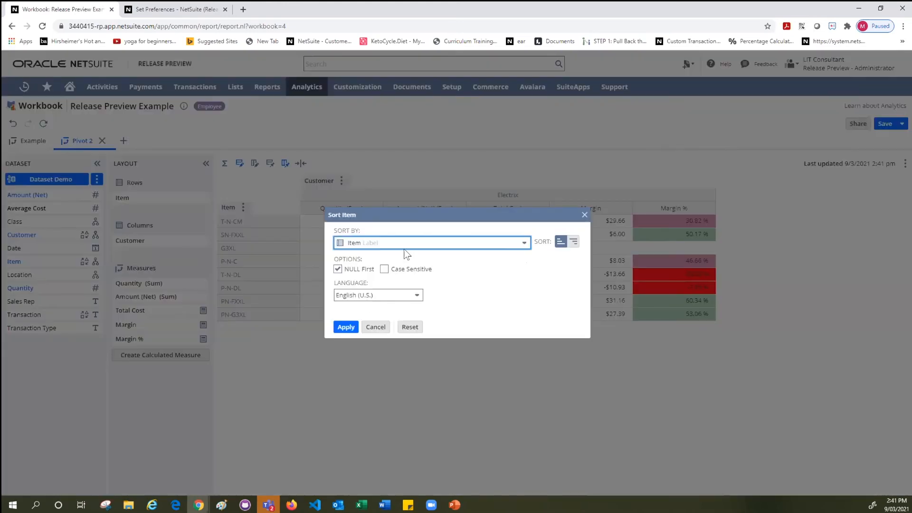
left_click(403, 245)
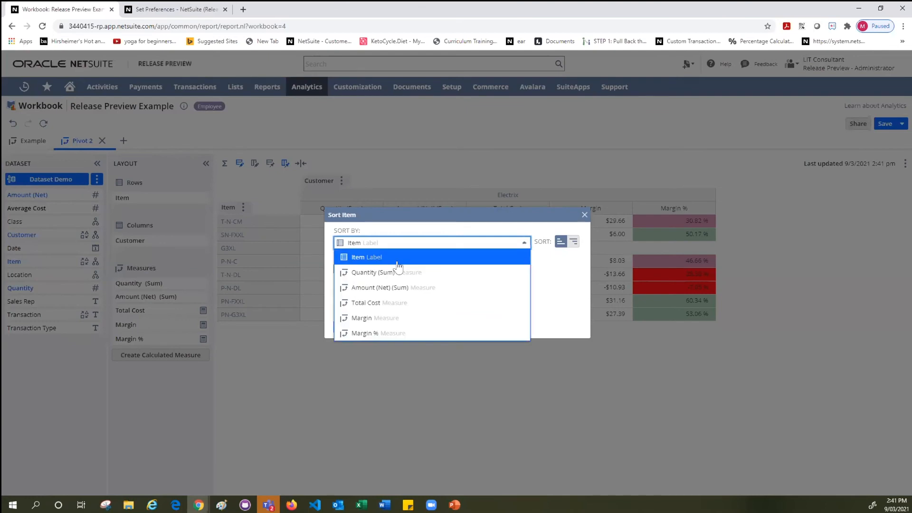
left_click(375, 333)
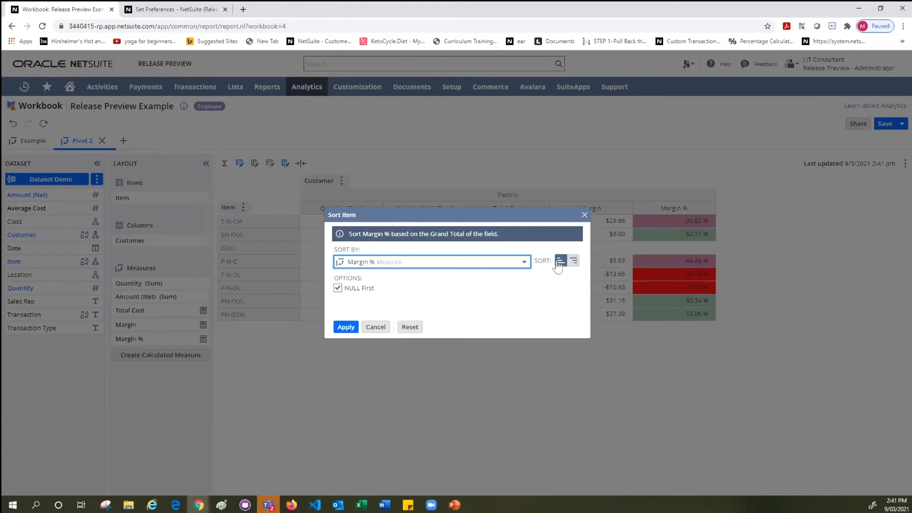
left_click(344, 327)
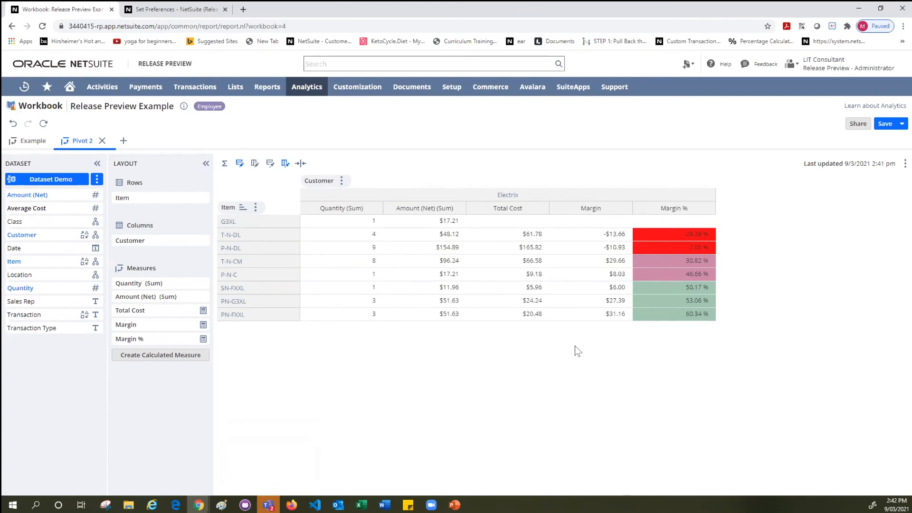
Set the language in the user preferences to Nederlands and save the preferences.
left_click(167, 9)
left_click(150, 357)
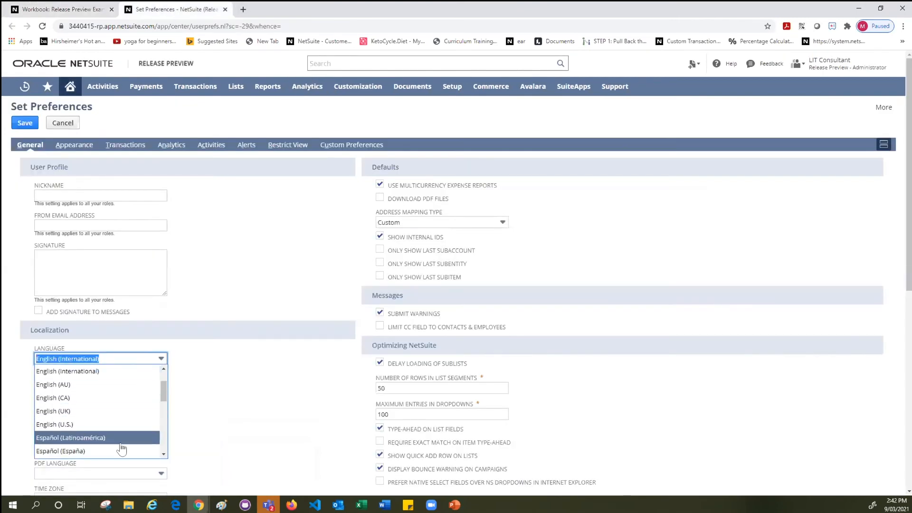
scroll(121, 446, "down", 3)
scroll(114, 442, "down", 5)
scroll(74, 359, "up", 8)
scroll(89, 406, "down", 3)
scroll(89, 406, "down", 4)
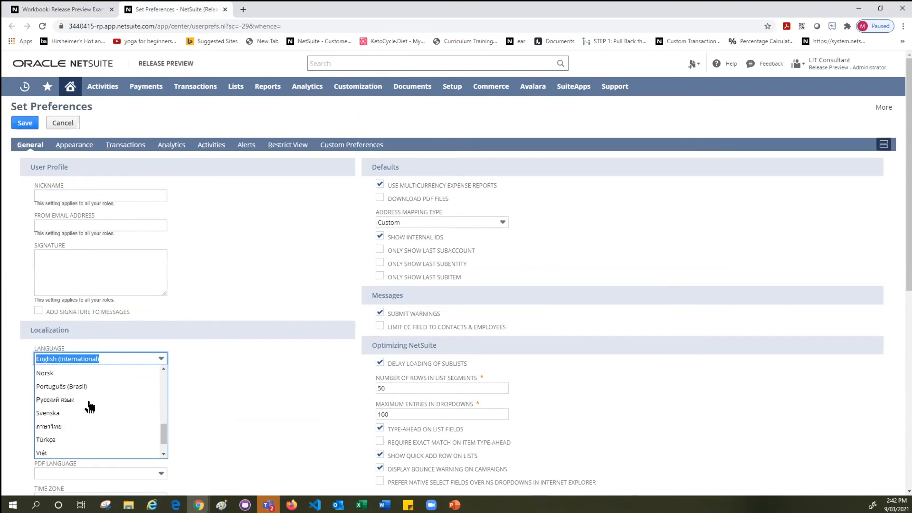
scroll(89, 406, "up", 2)
left_click(111, 400)
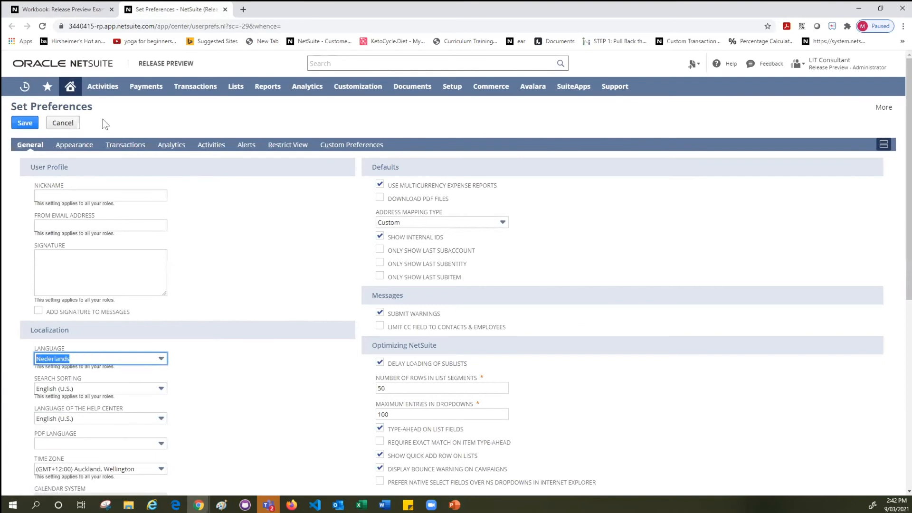
left_click(25, 123)
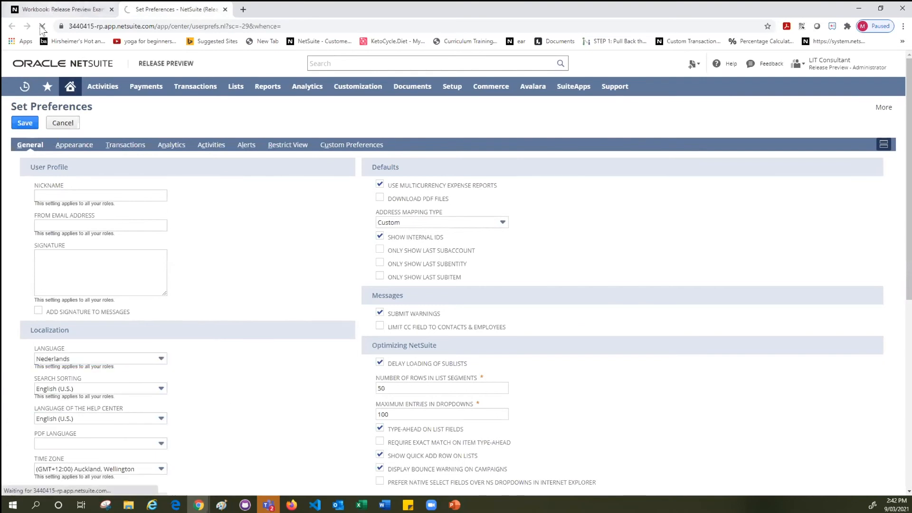
Reload the Release Preview Example workbook in the new language, discarding its unsaved changes.
left_click(46, 10)
left_click(42, 27)
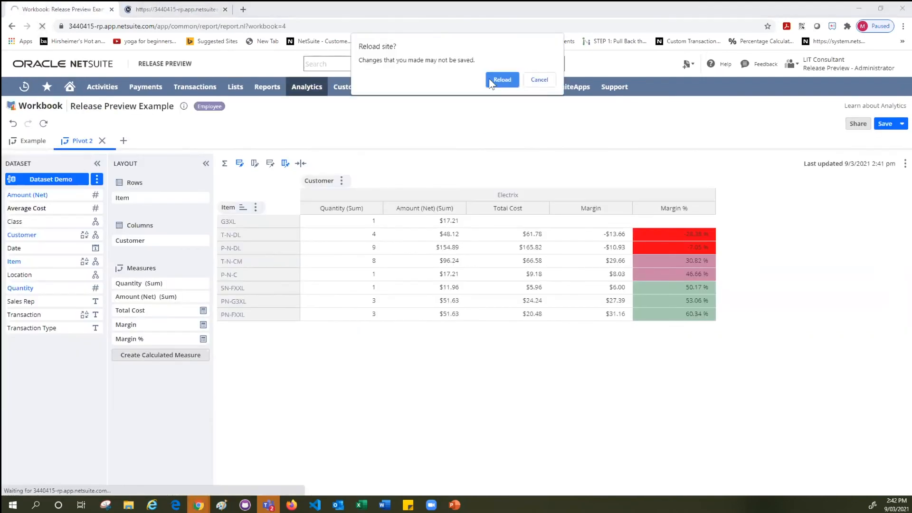
left_click(502, 79)
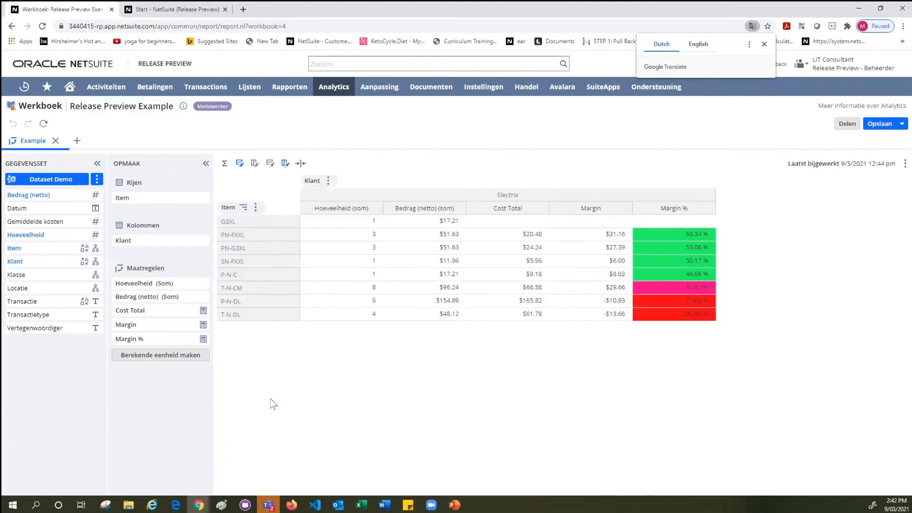
left_click(32, 139)
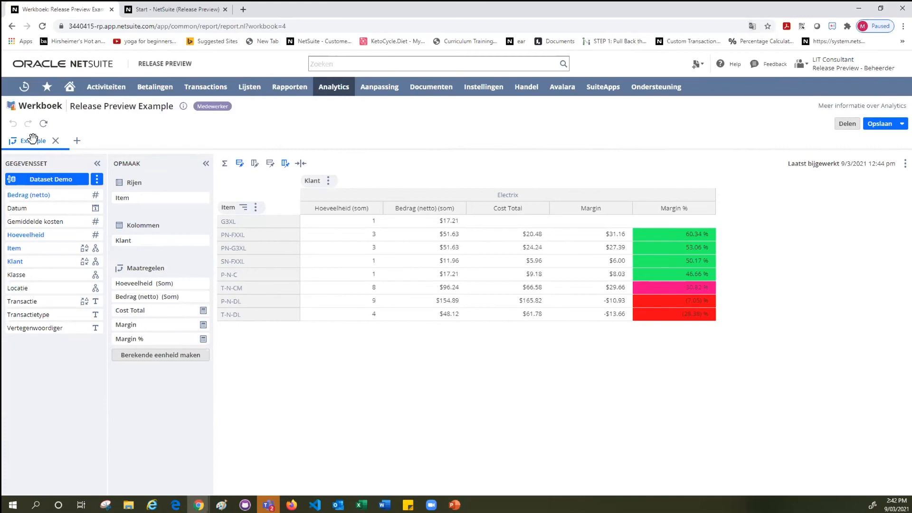
left_click(32, 137)
type("V")
left_click(243, 139)
Set the language in the user preferences back to English (International) and save the preferences.
left_click(145, 5)
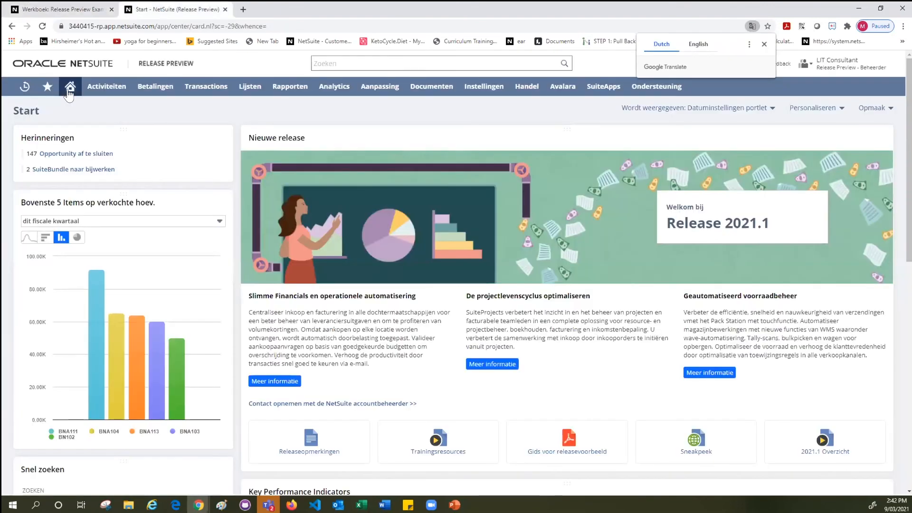
mouse_move(69, 99)
left_click(70, 126)
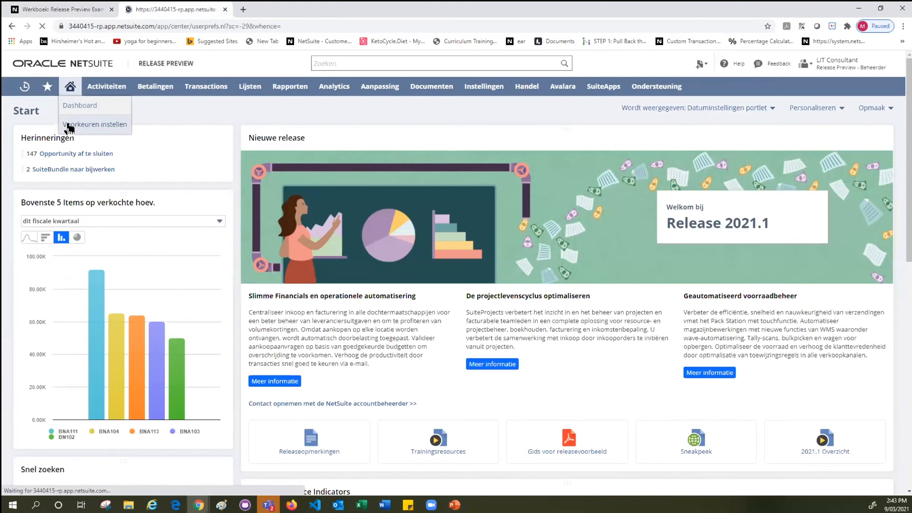
scroll(127, 422, "down", 3)
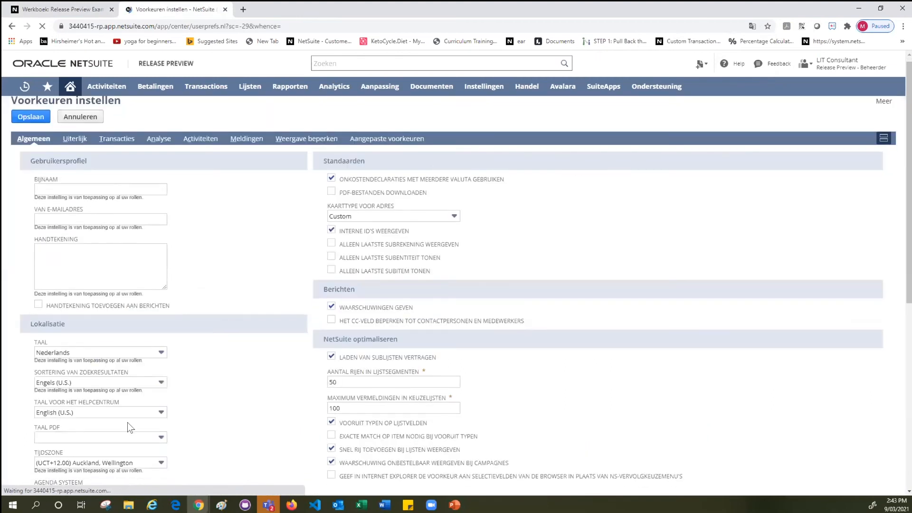
left_click(87, 264)
scroll(60, 314, "up", 5)
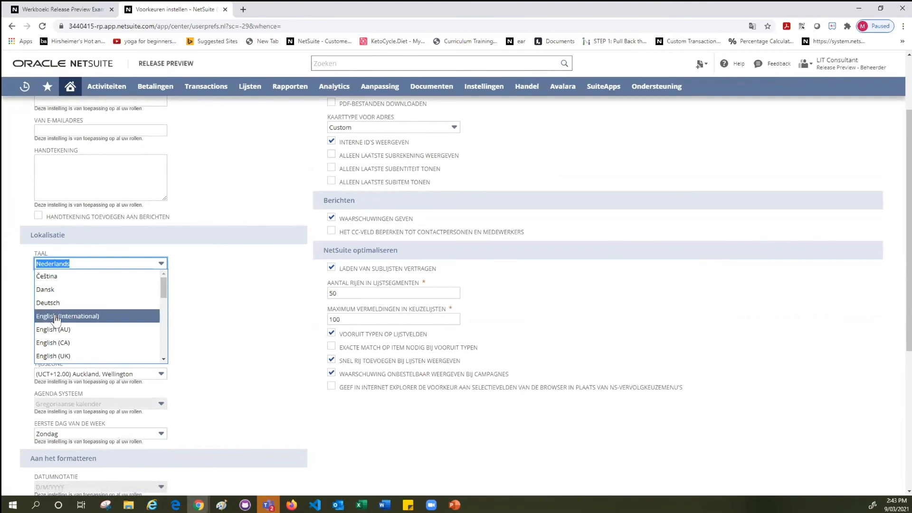
left_click(55, 316)
scroll(188, 283, "up", 3)
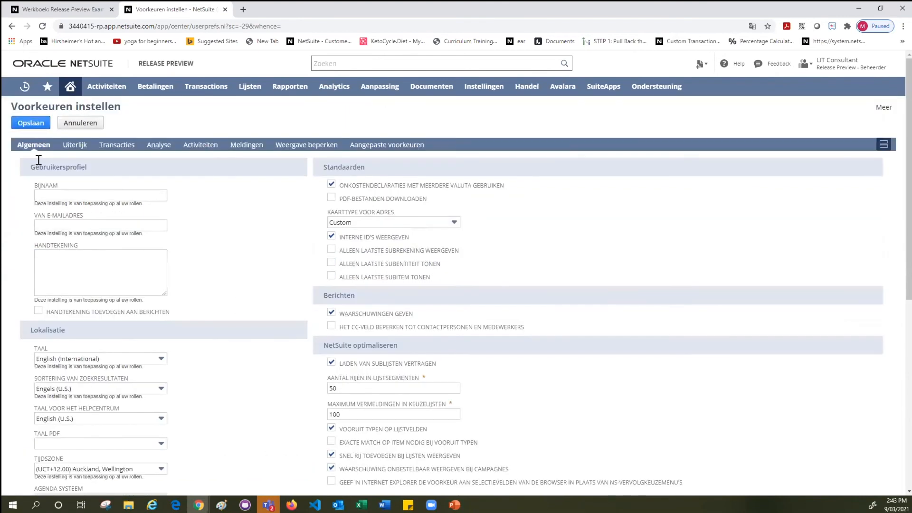
left_click(26, 124)
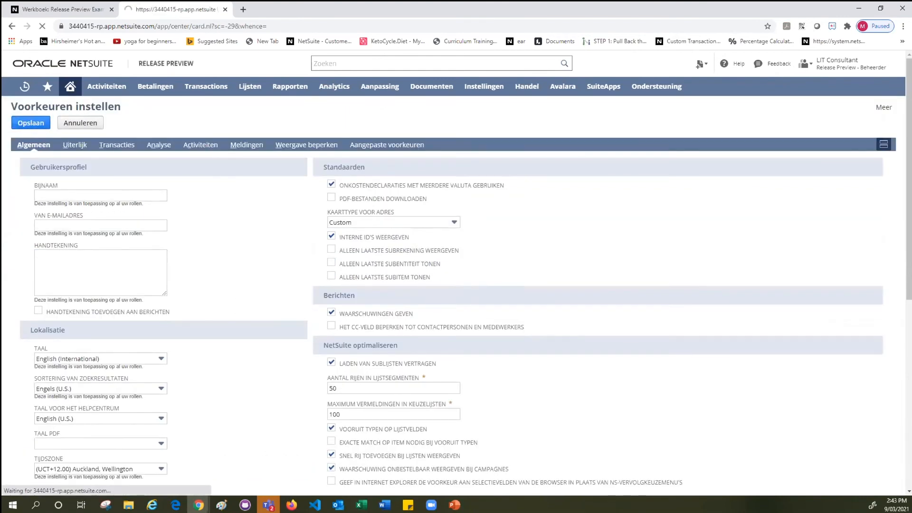